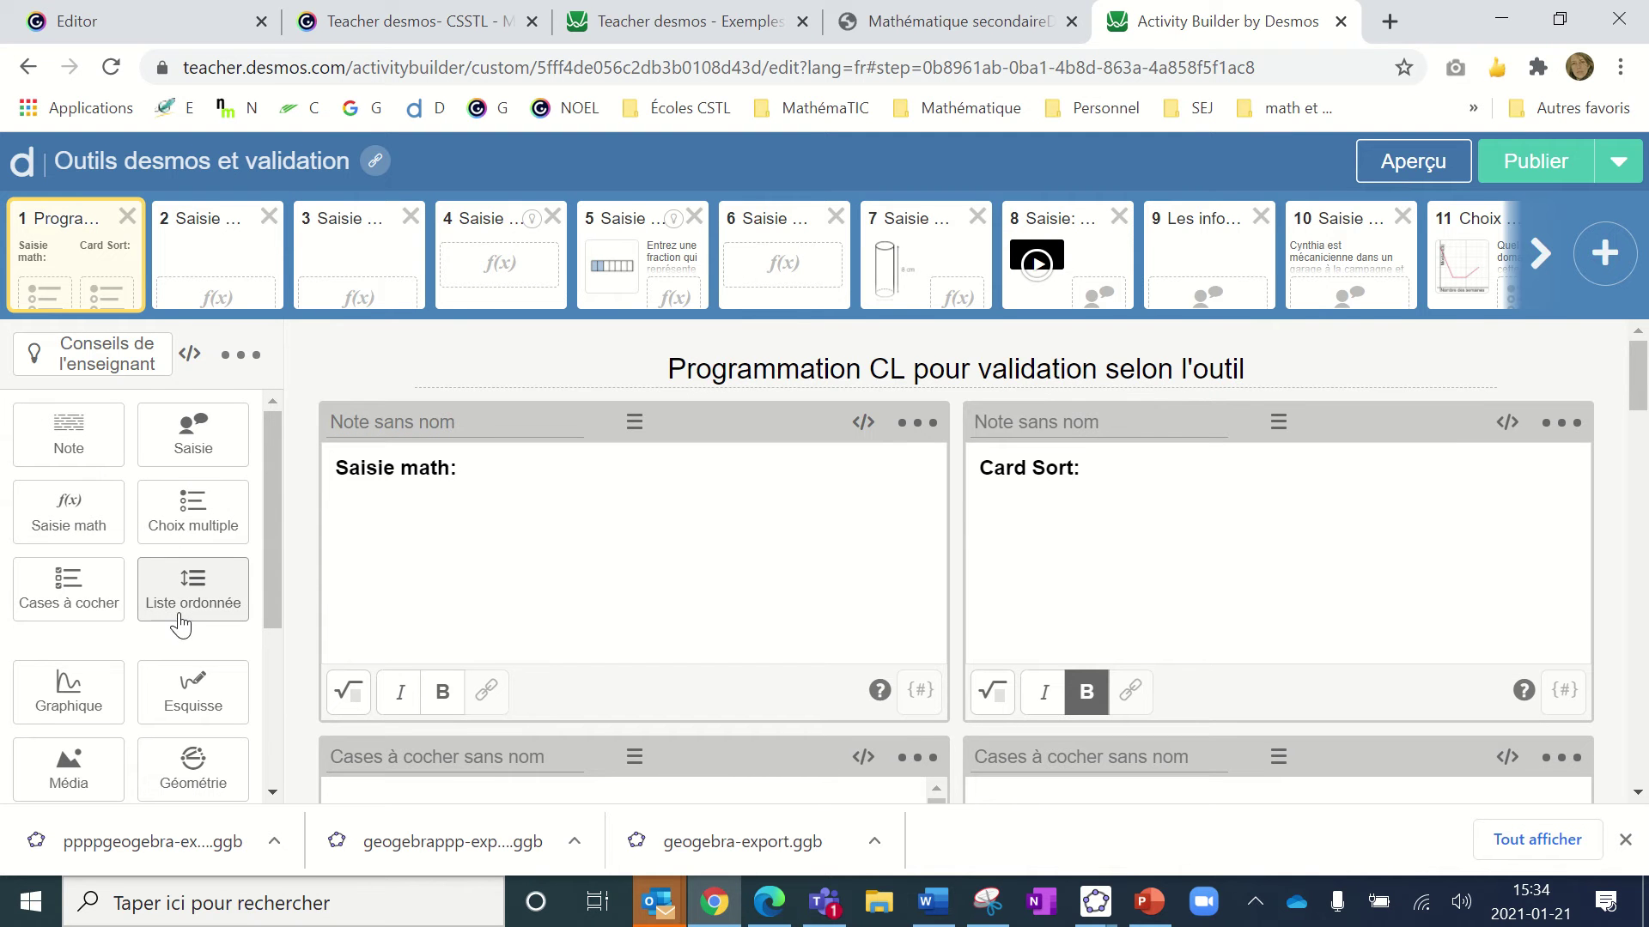
- Preview screen 1 as a student and examine its full list of validation examples grouped by tool
{"action": "scroll", "coordinate": [181, 627], "scroll_direction": "down", "scroll_amount": 1}
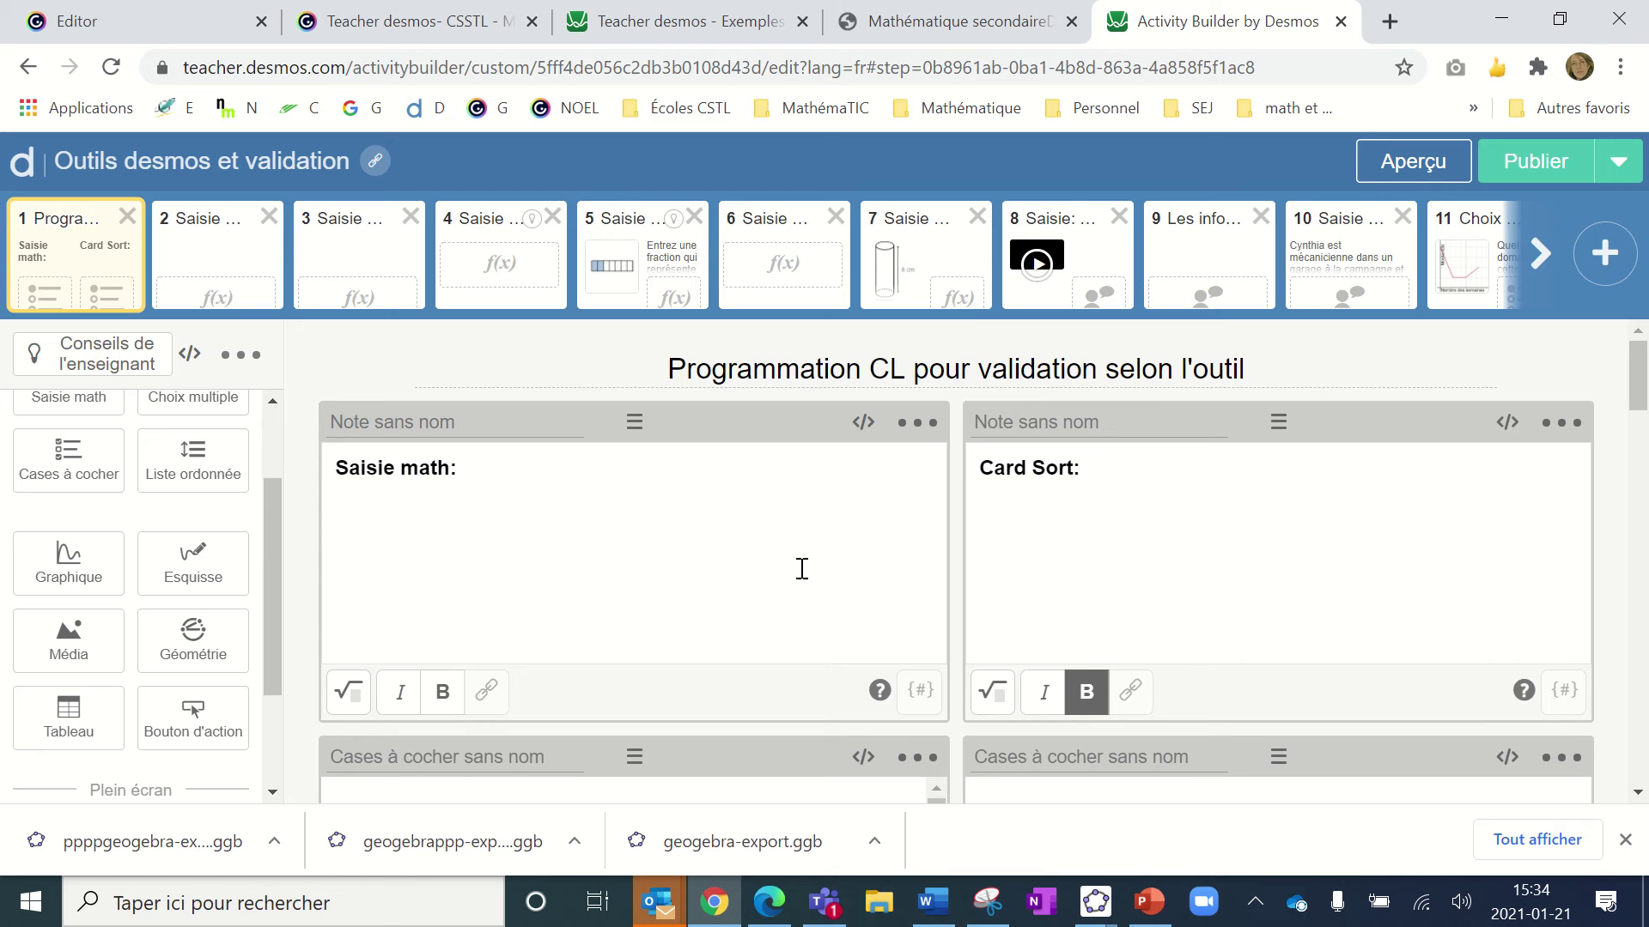
{"action": "left_click", "coordinate": [1412, 166]}
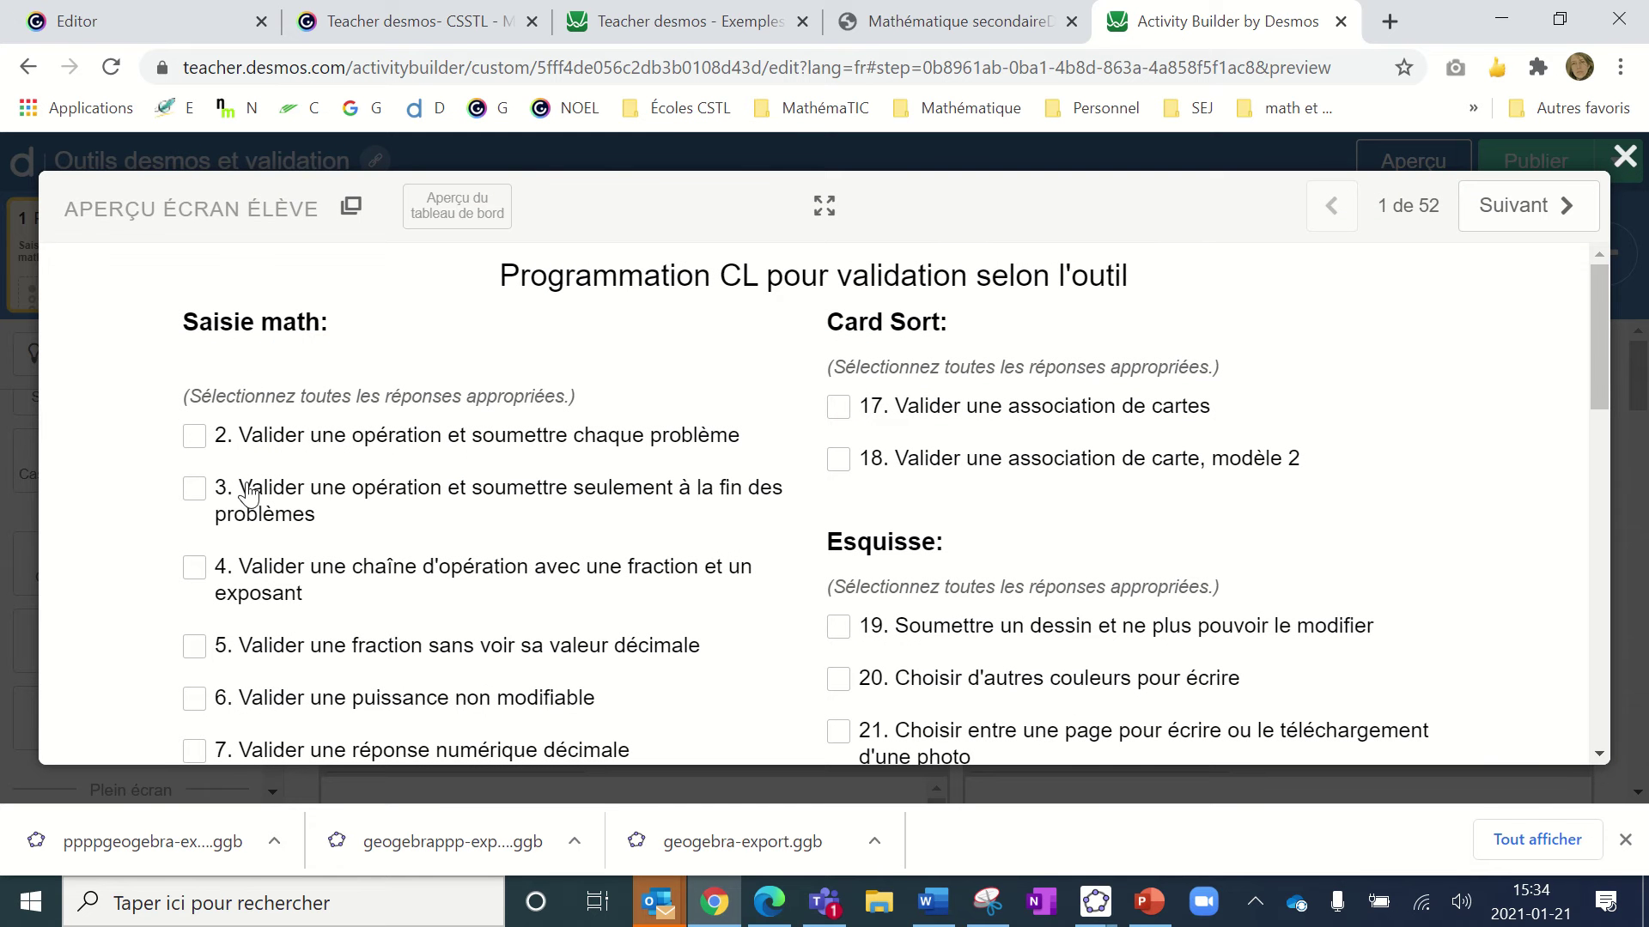
{"action": "scroll", "coordinate": [249, 498], "scroll_direction": "down", "scroll_amount": 3}
{"action": "scroll", "coordinate": [249, 503], "scroll_direction": "down", "scroll_amount": 5}
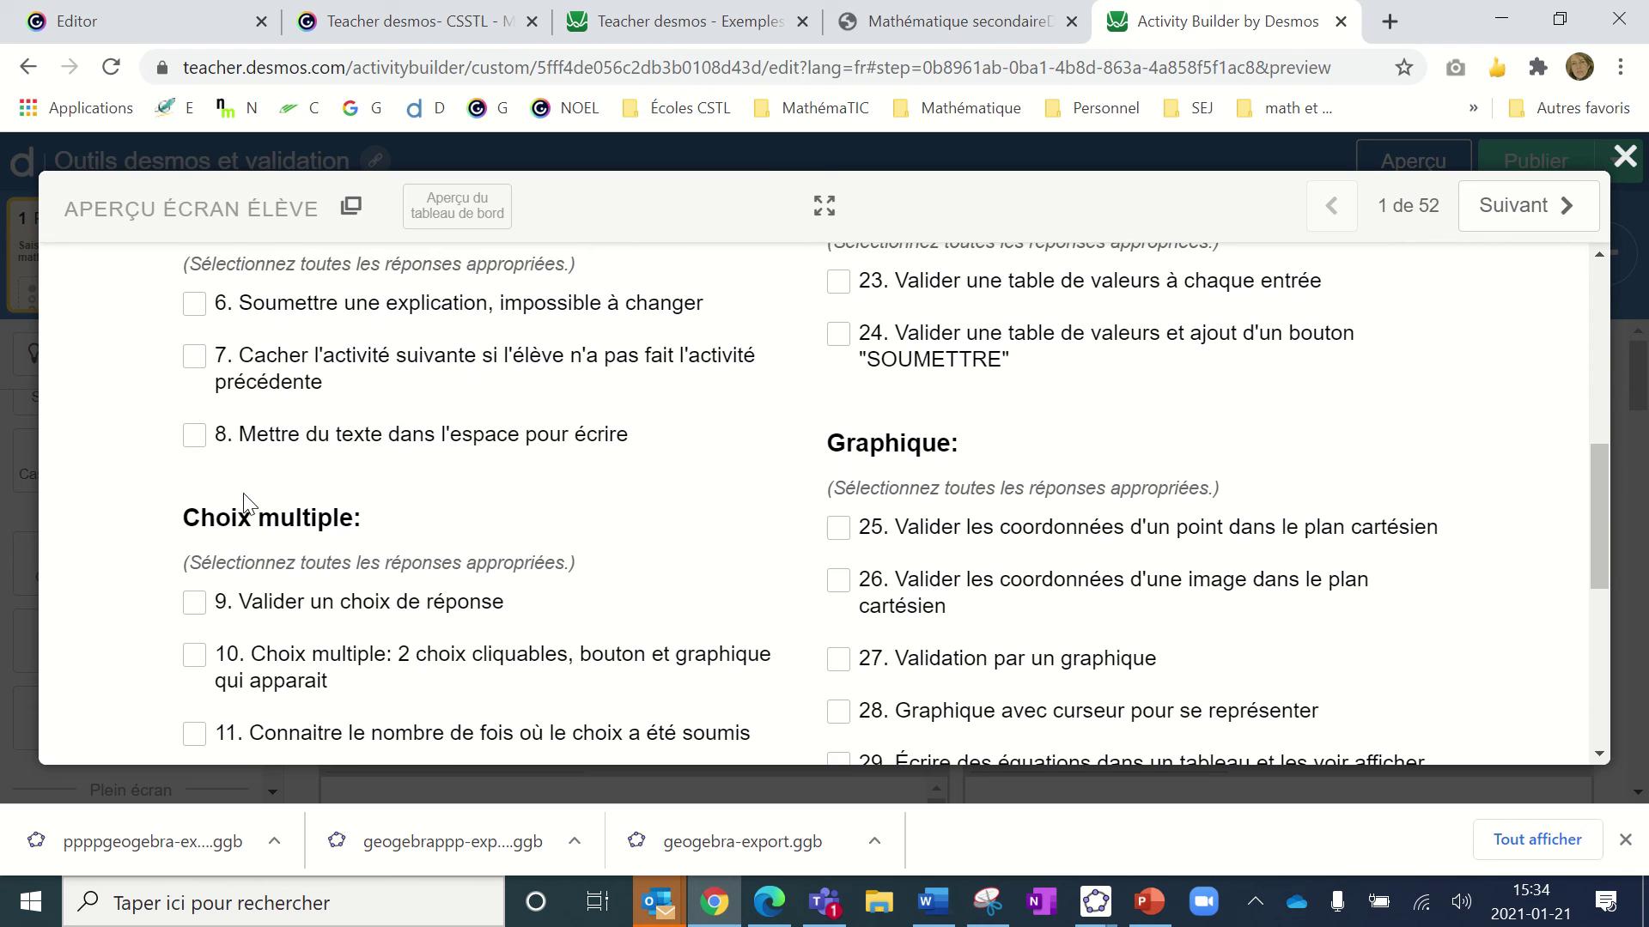
{"action": "scroll", "coordinate": [257, 412], "scroll_direction": "up", "scroll_amount": 5}
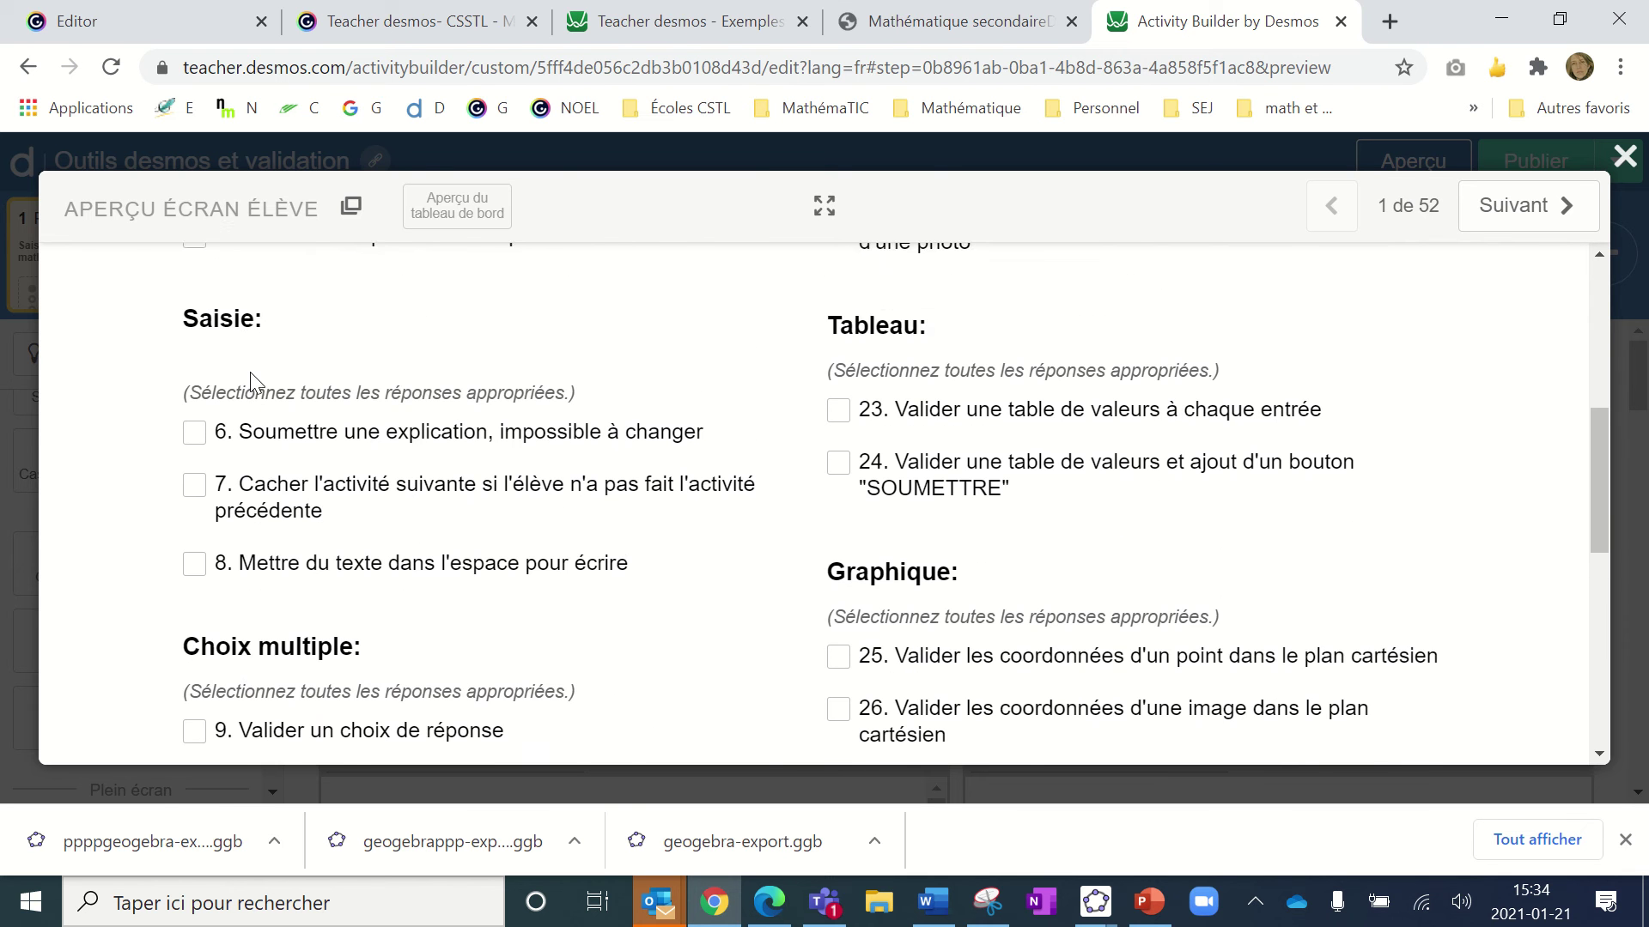
{"action": "scroll", "coordinate": [250, 378], "scroll_direction": "down", "scroll_amount": 15}
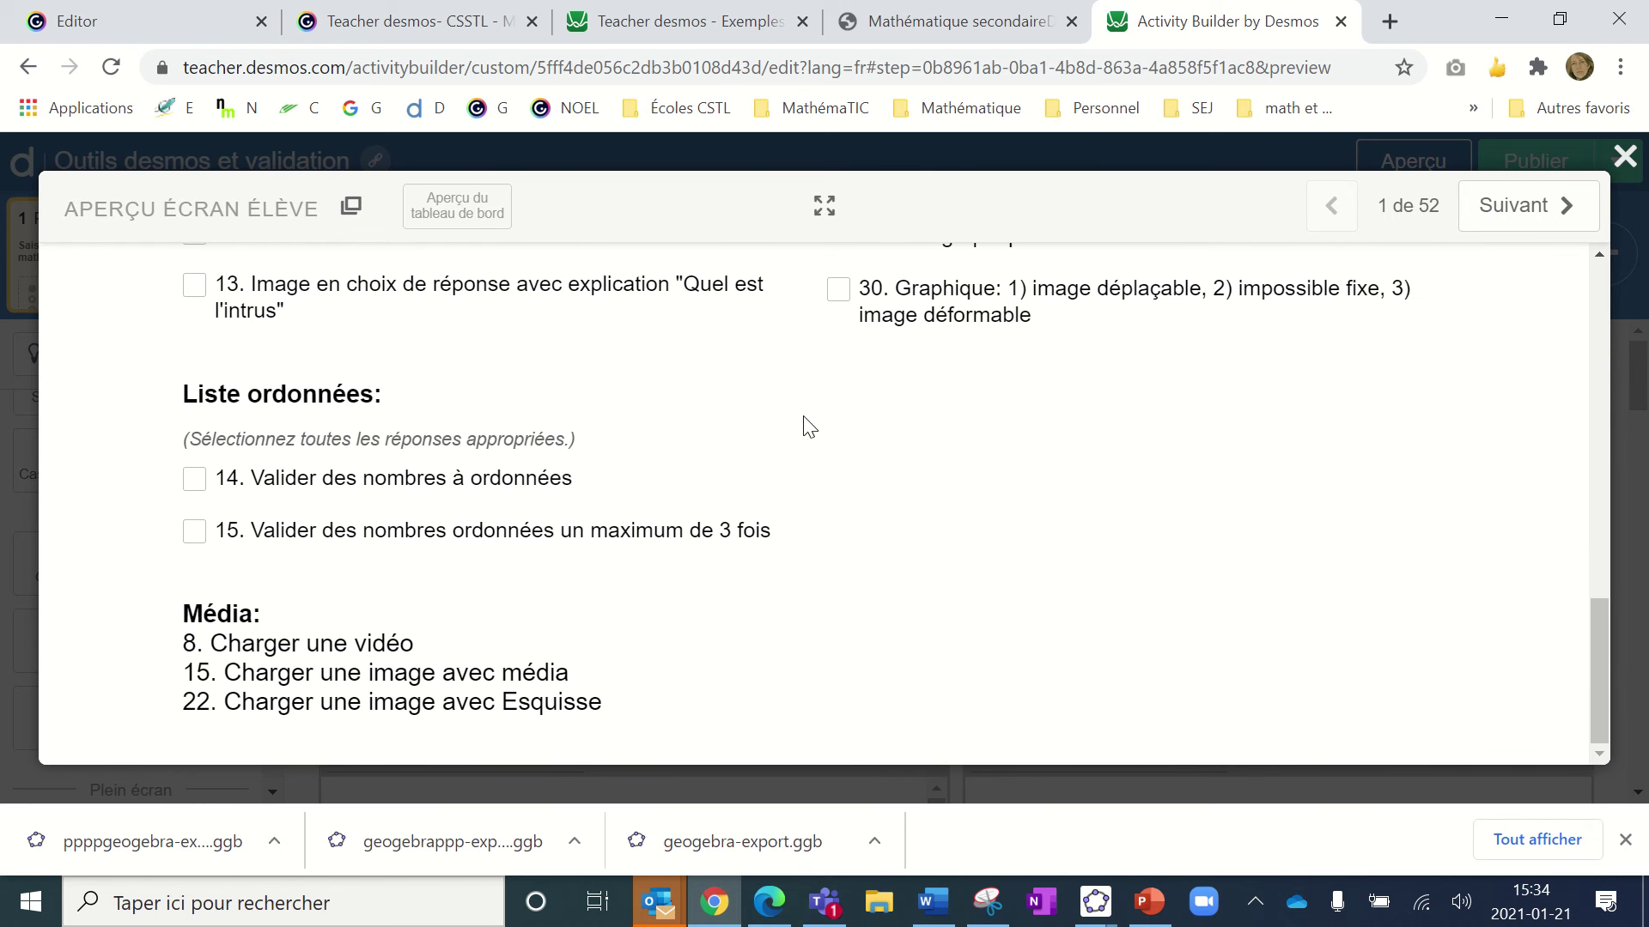
{"action": "scroll", "coordinate": [839, 284], "scroll_direction": "up", "scroll_amount": 15}
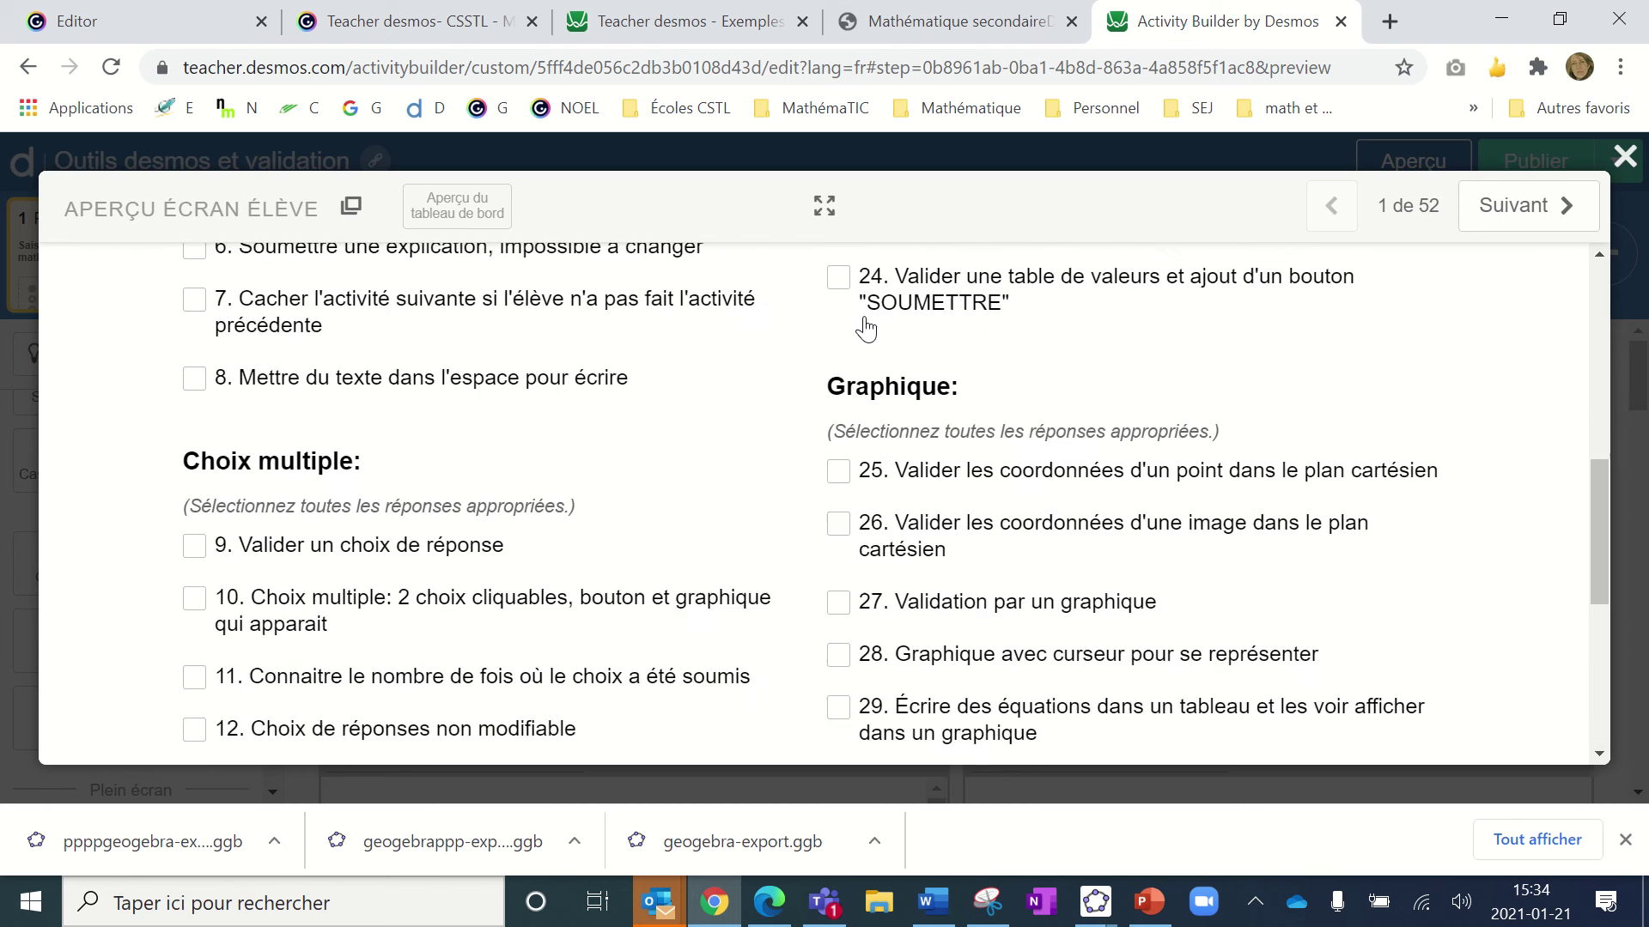
{"action": "left_click", "coordinate": [1623, 157]}
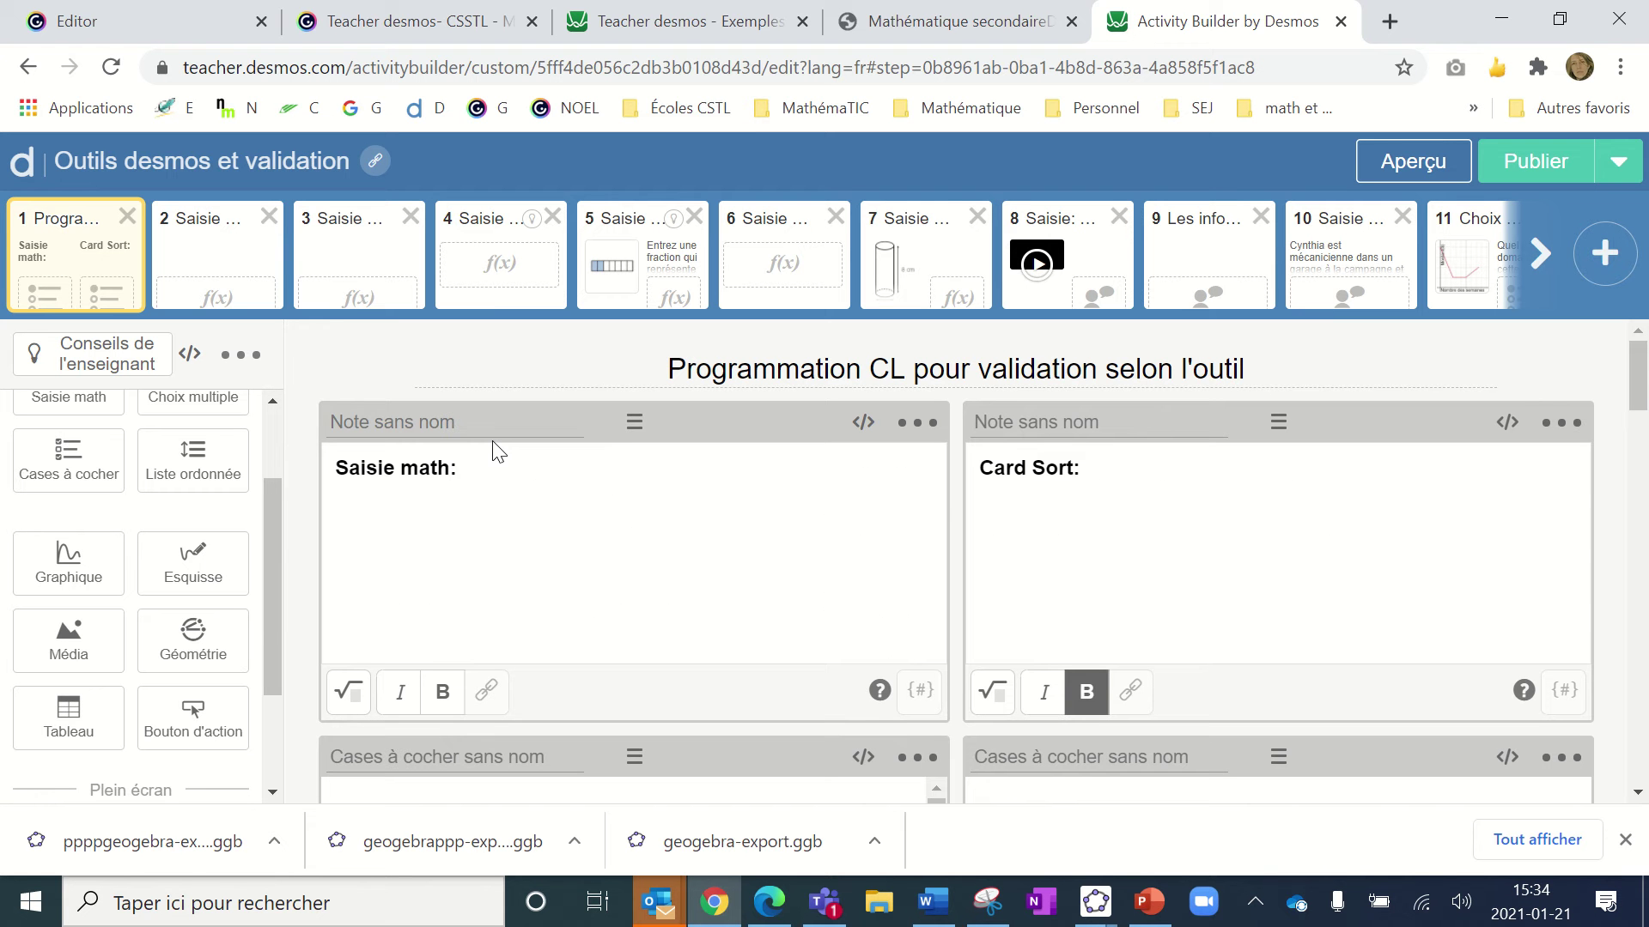
- Preview screen 2 as a student and submit 11 for problem A (6 + 5) and 3 for problem B (7 - 4)
{"action": "left_click", "coordinate": [213, 277]}
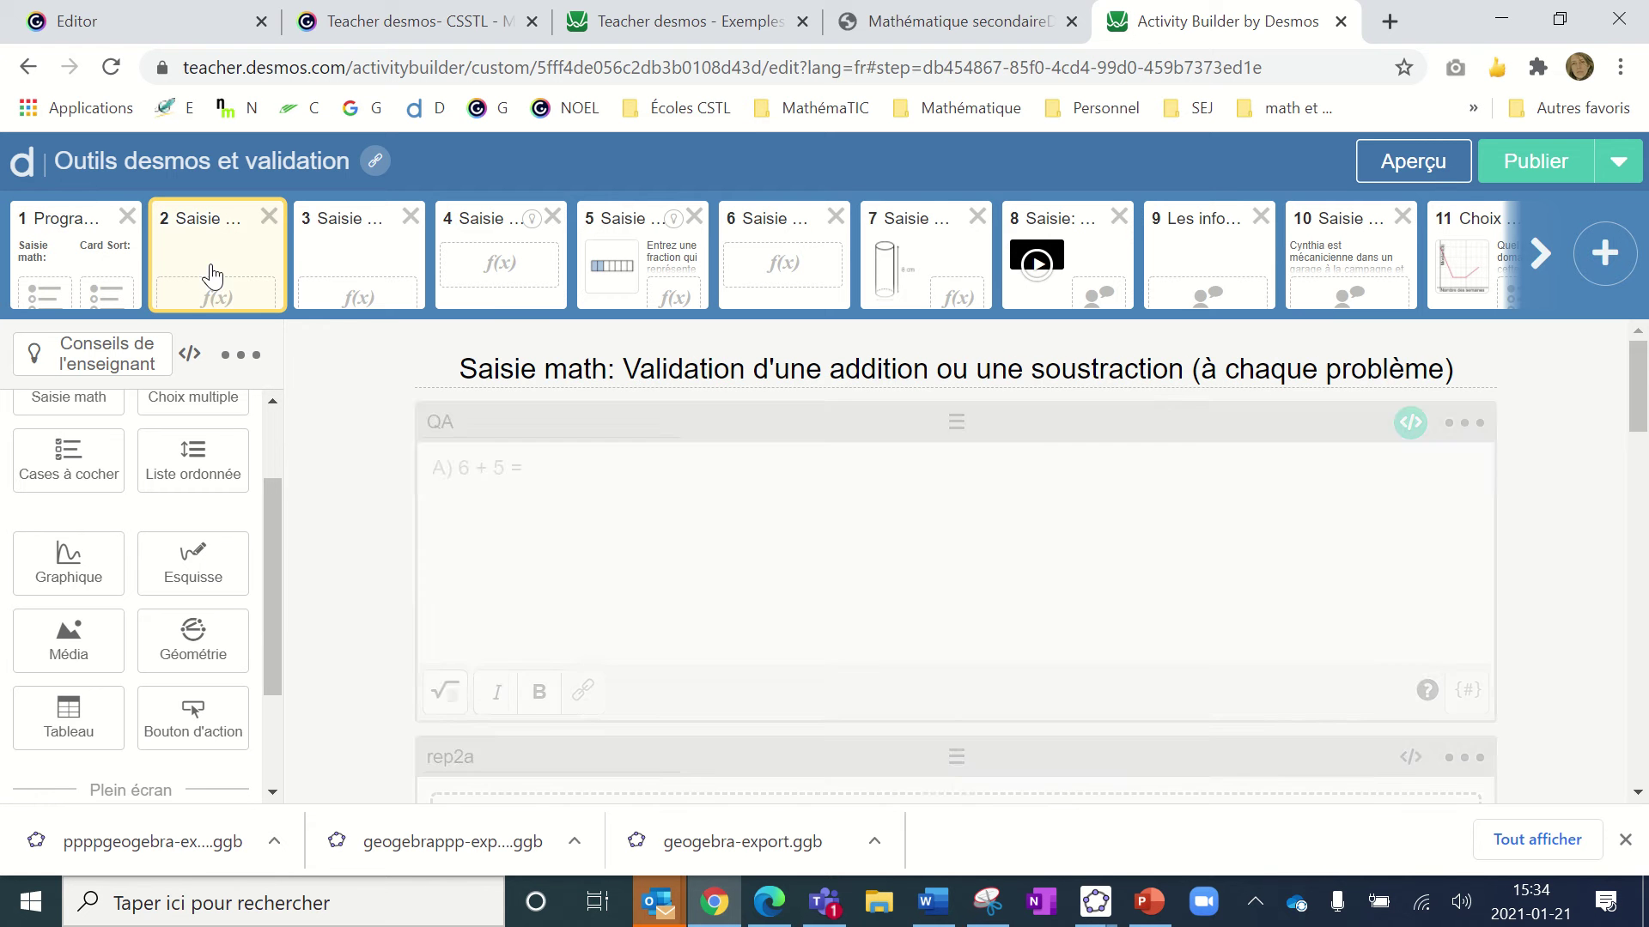
{"action": "left_click", "coordinate": [1413, 162]}
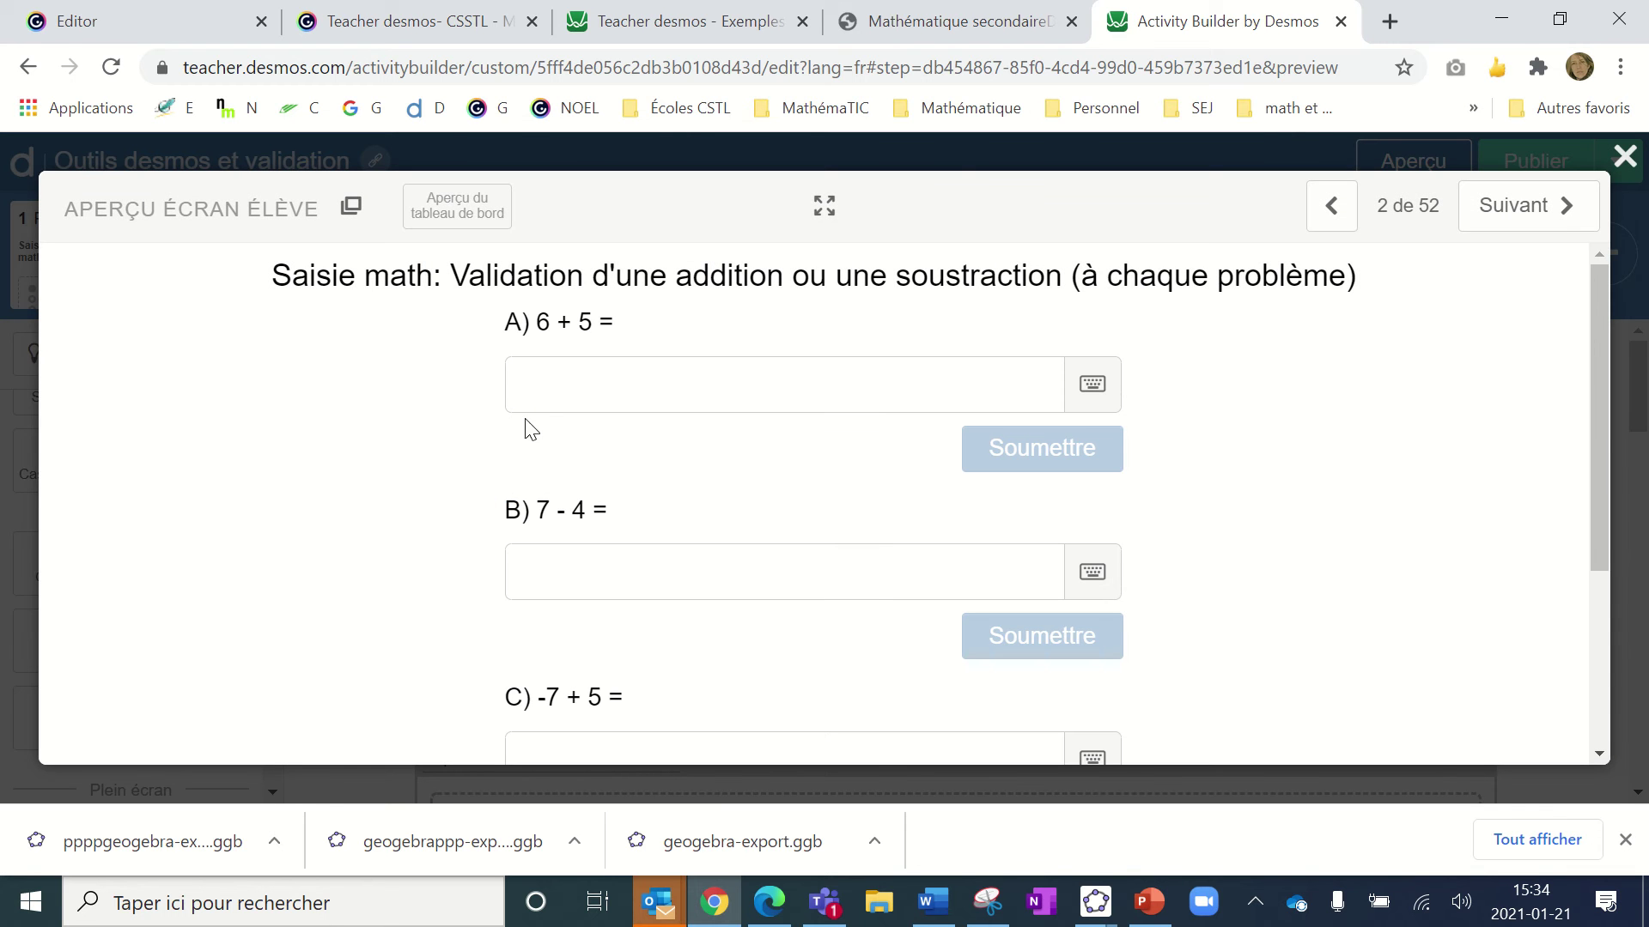
{"action": "left_click", "coordinate": [551, 396]}
{"action": "type", "text": "11"}
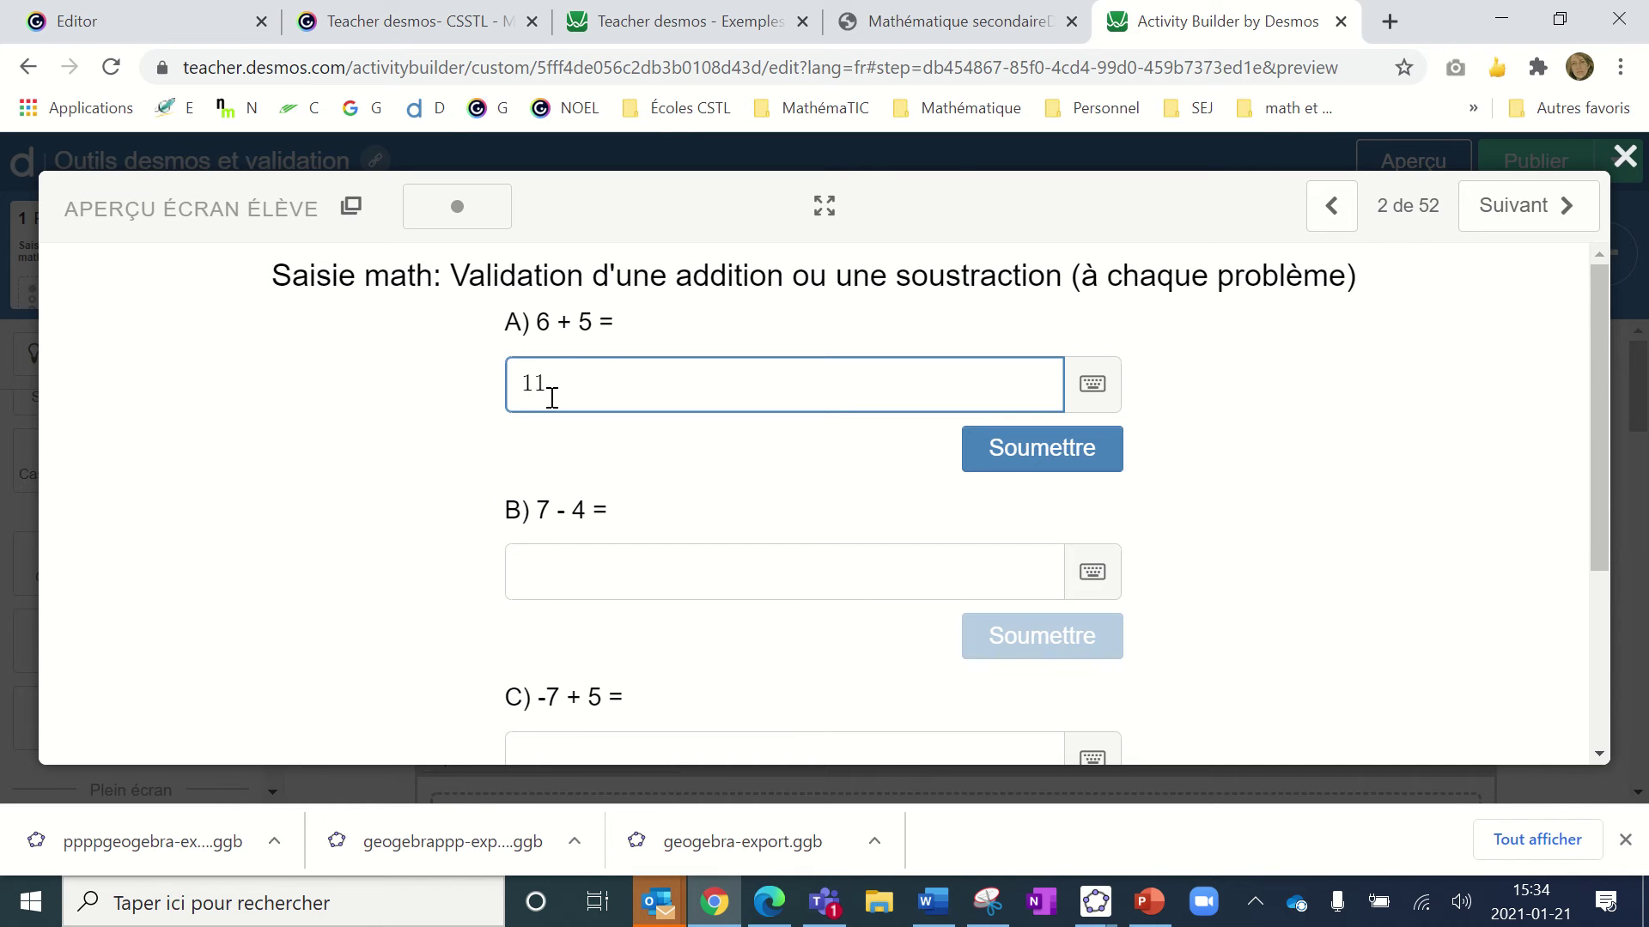
{"action": "left_click", "coordinate": [1003, 459]}
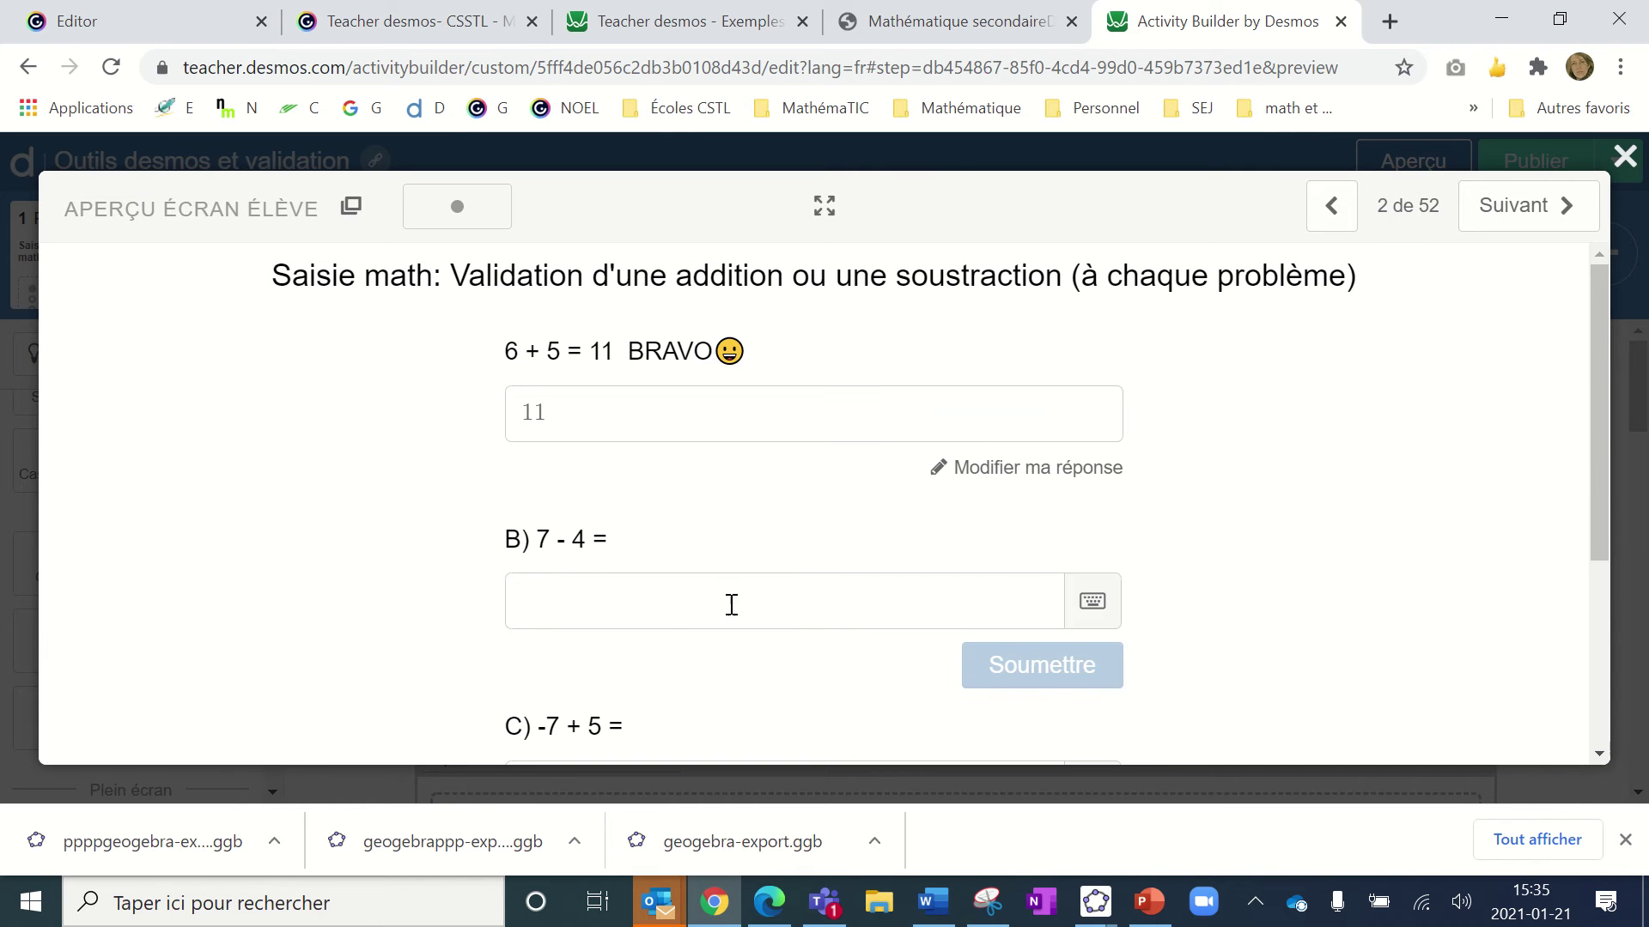
{"action": "left_click", "coordinate": [679, 606]}
{"action": "type", "text": "3"}
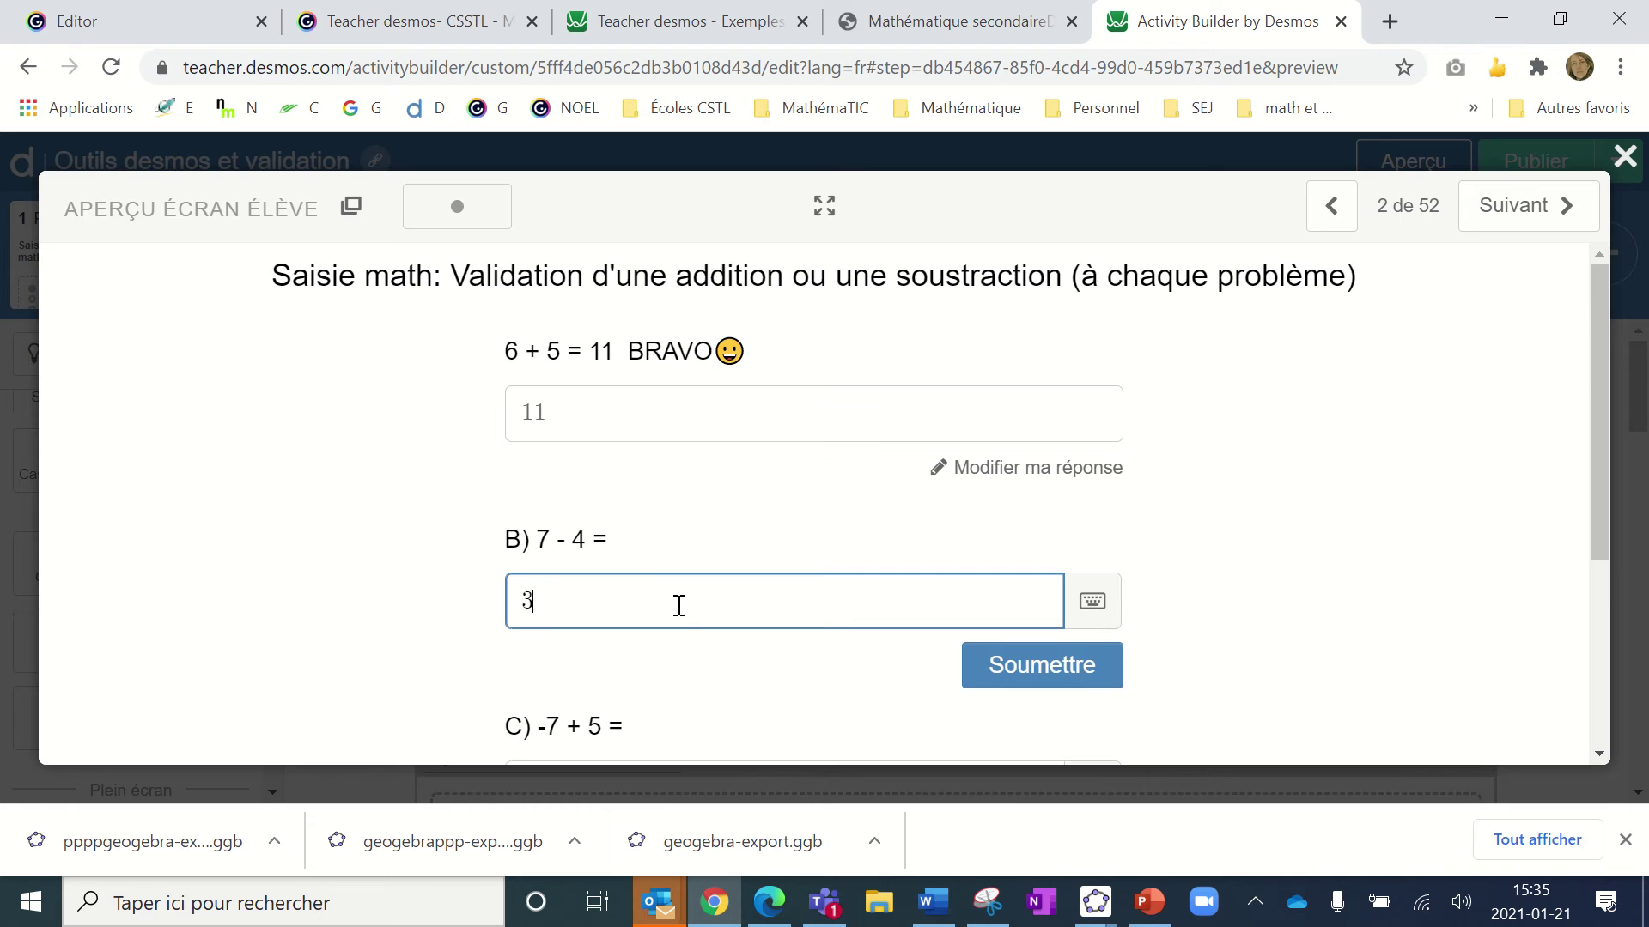
{"action": "scroll", "coordinate": [644, 584], "scroll_direction": "down", "scroll_amount": 3}
{"action": "left_click", "coordinate": [1039, 421]}
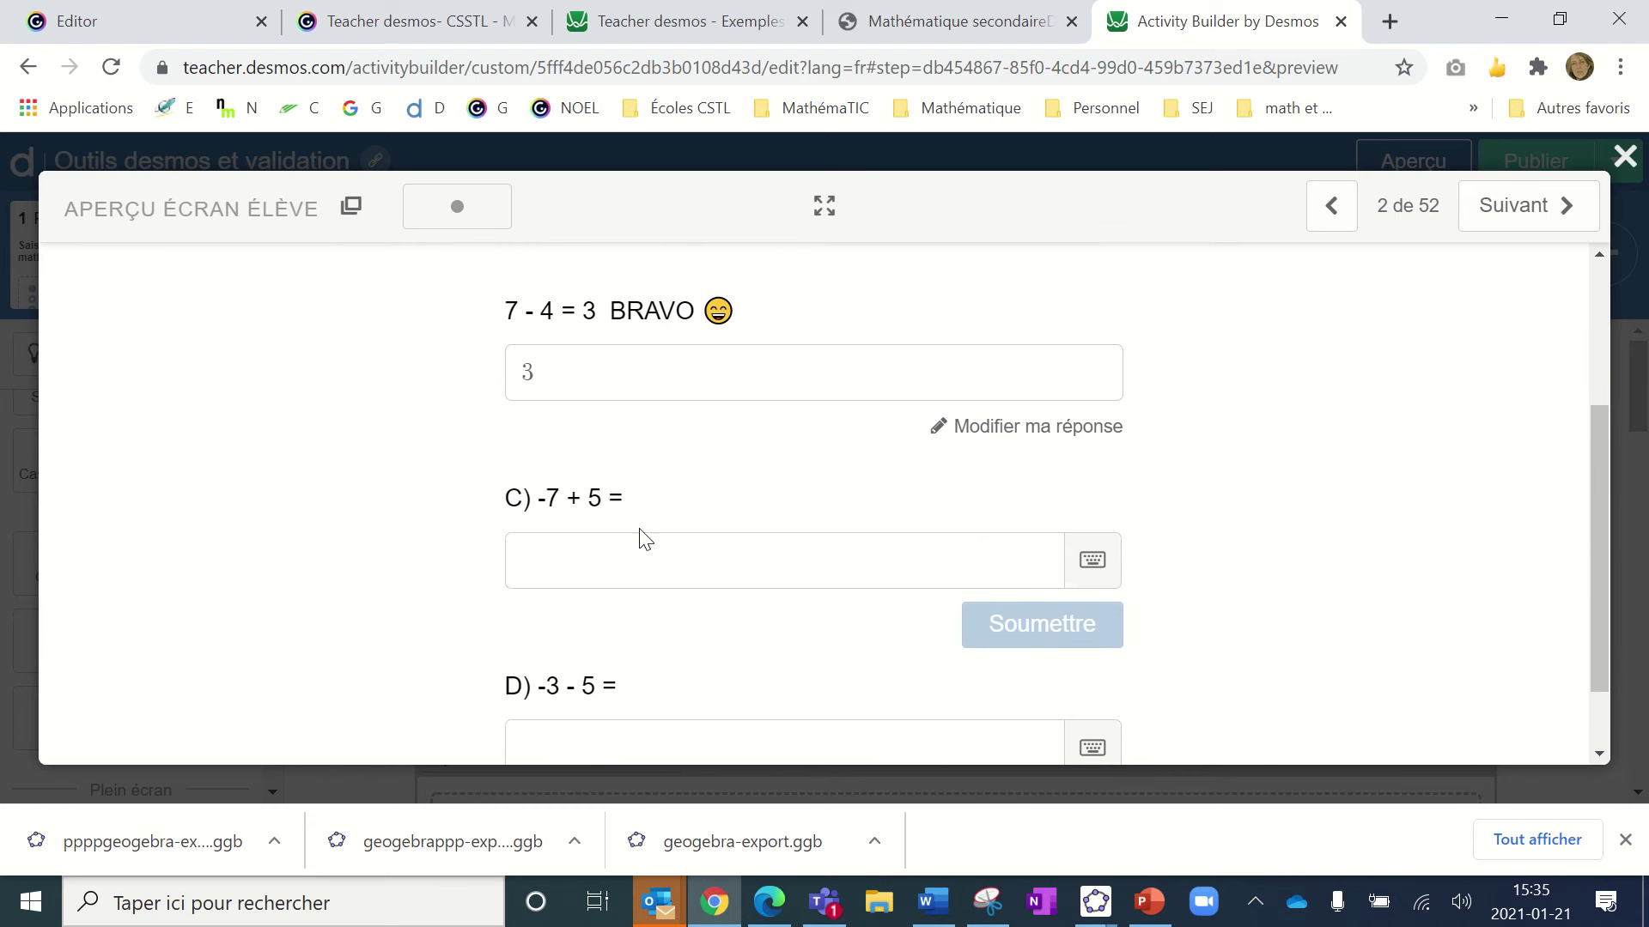
- Submit 4 as a wrong answer to problem C (-7 + 5) and -8 for problem D (-3 - 5)
{"action": "left_click", "coordinate": [629, 577]}
{"action": "type", "text": "4"}
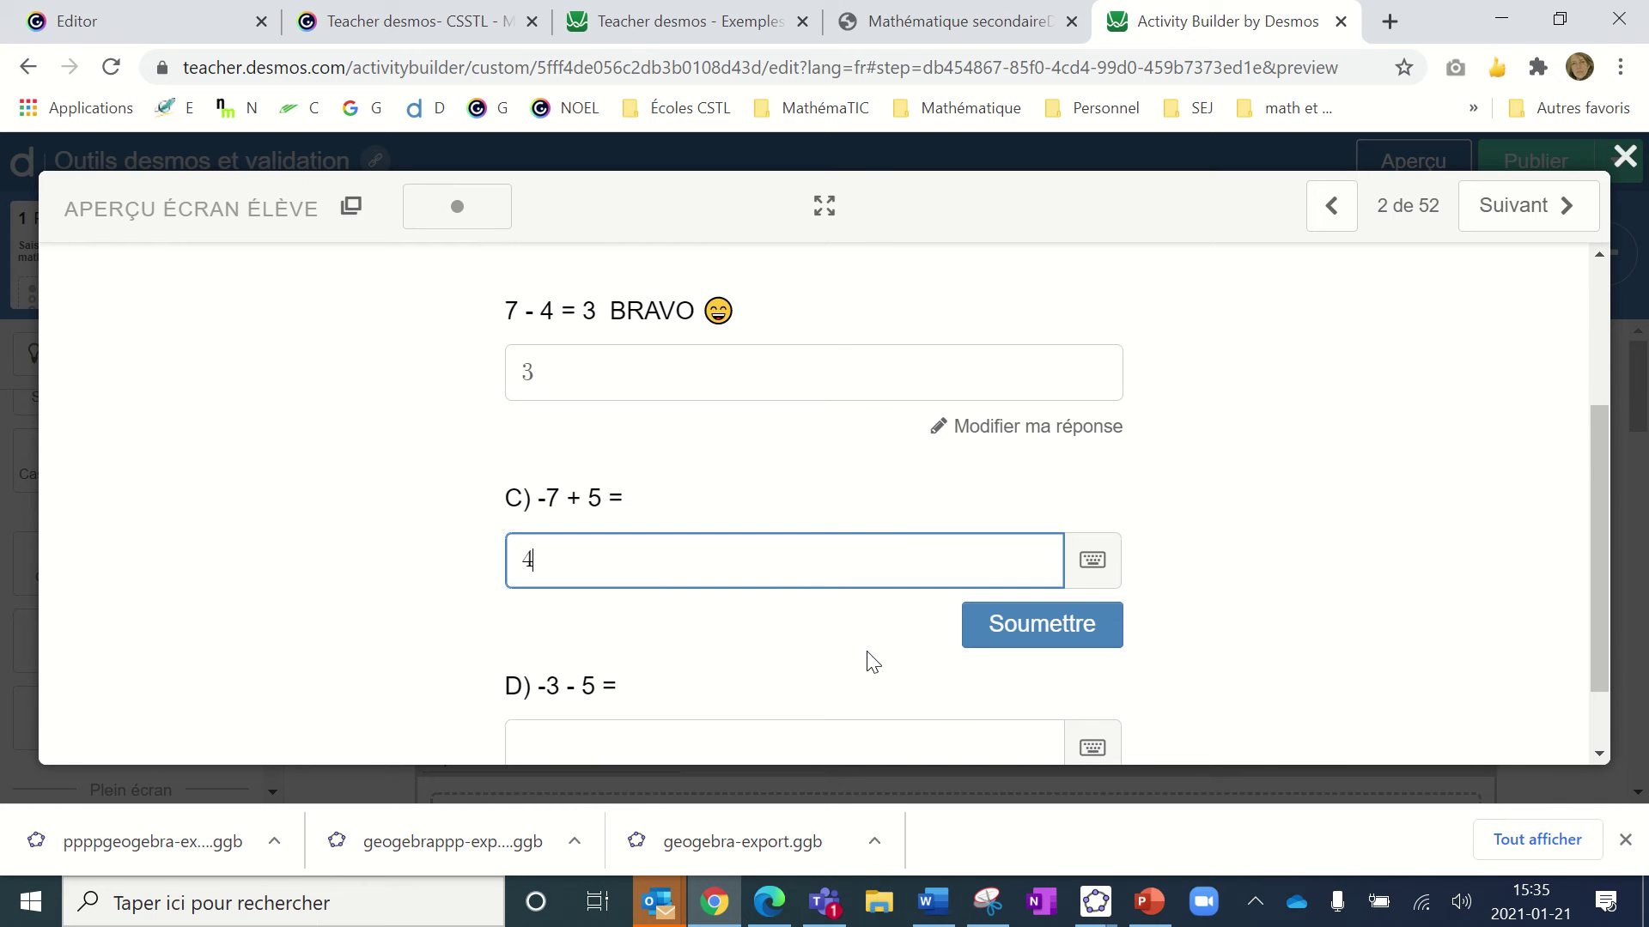
{"action": "left_click", "coordinate": [987, 646]}
{"action": "scroll", "coordinate": [718, 530], "scroll_direction": "down", "scroll_amount": 2}
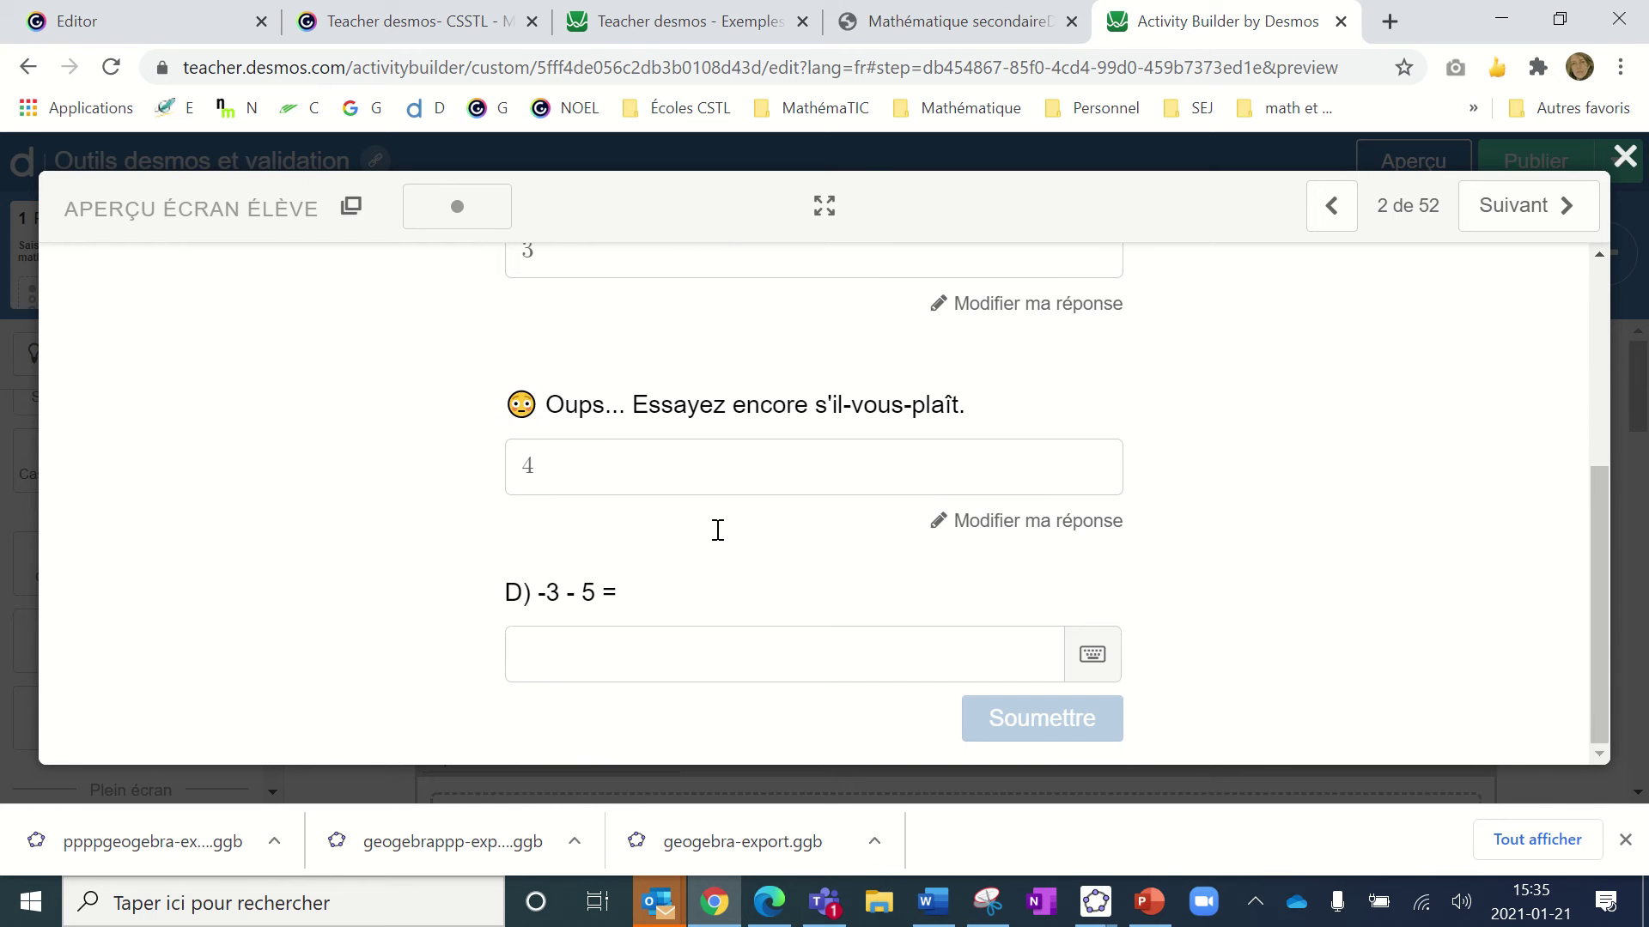
{"action": "left_click", "coordinate": [615, 661]}
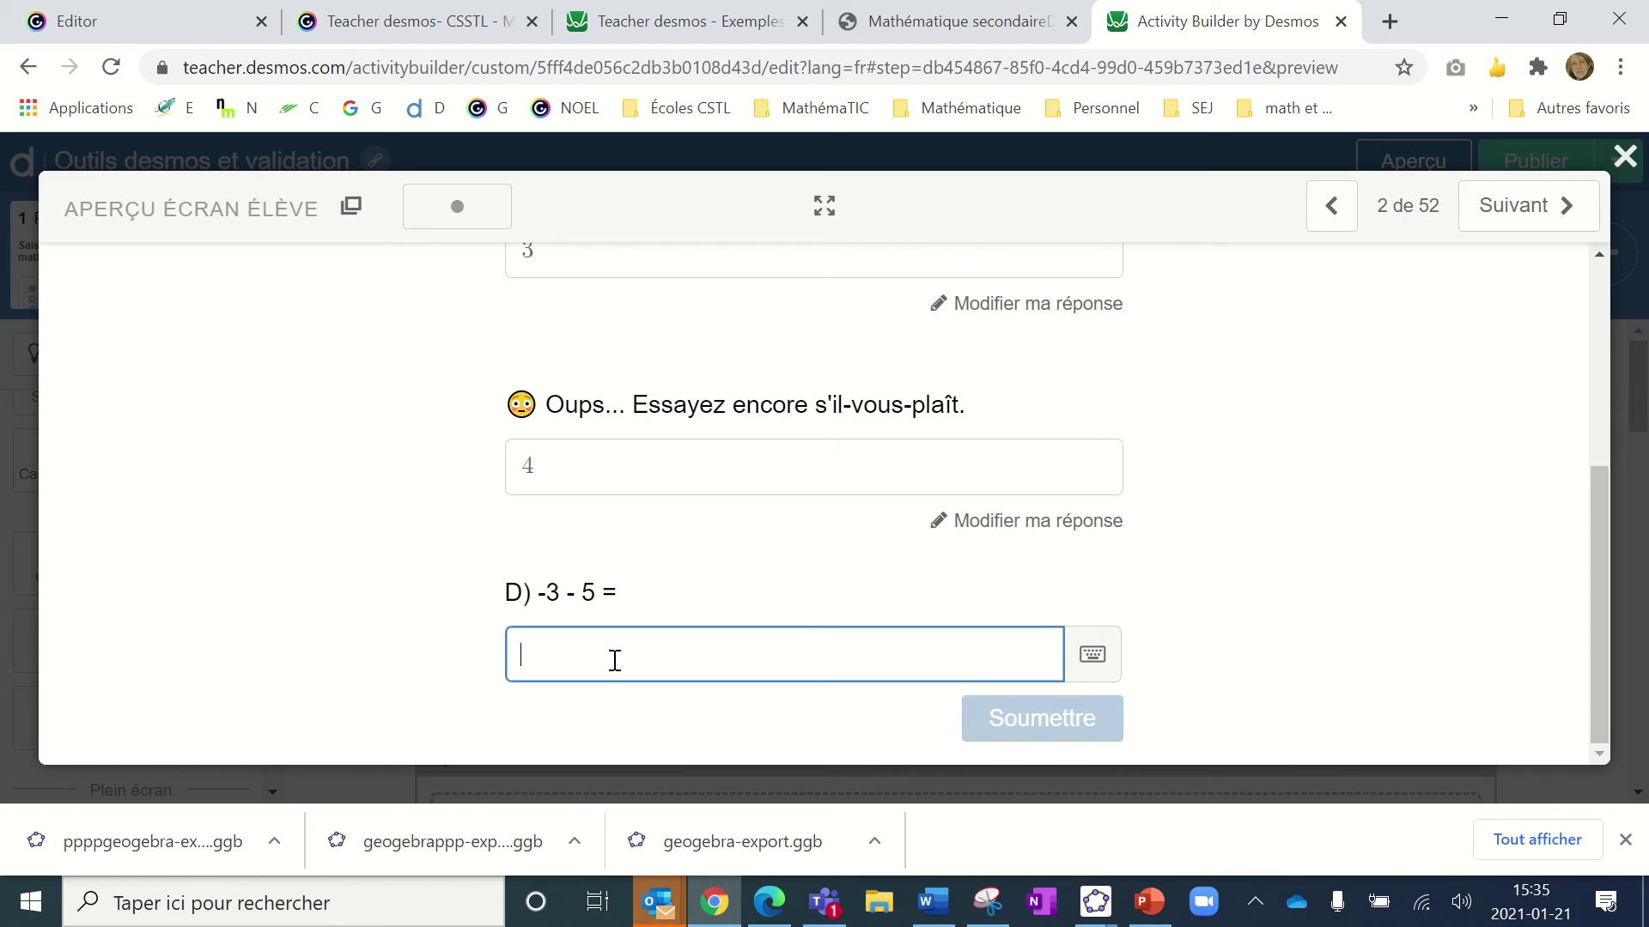
{"action": "type", "text": "-8"}
{"action": "left_click", "coordinate": [1042, 732]}
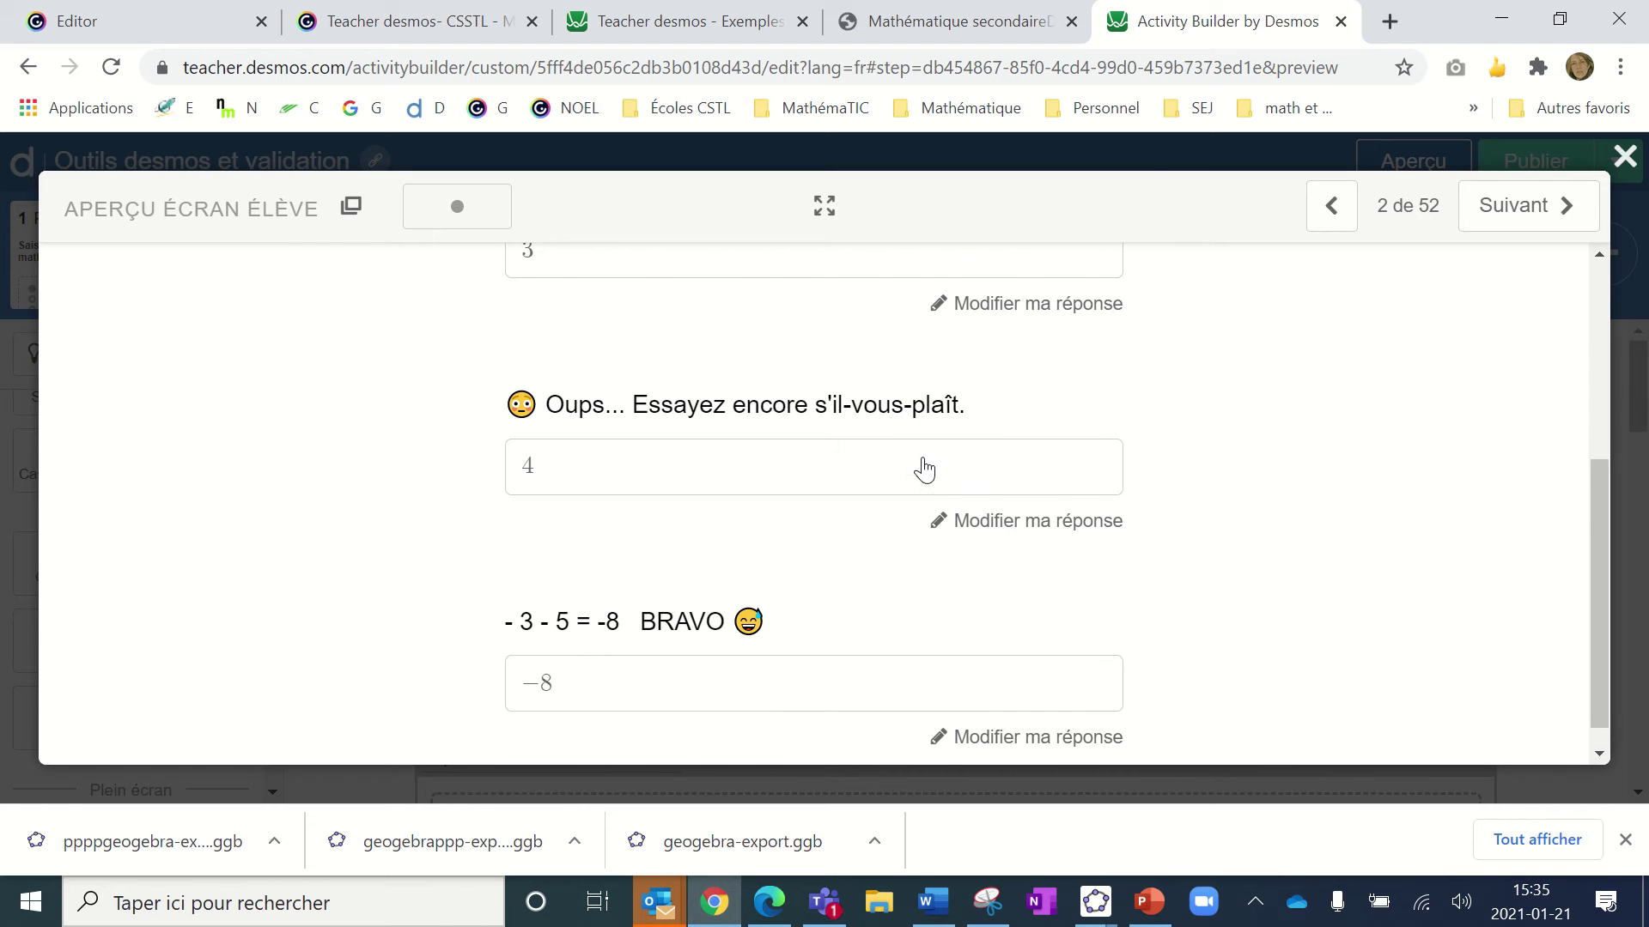
{"action": "scroll", "coordinate": [925, 464], "scroll_direction": "up", "scroll_amount": 5}
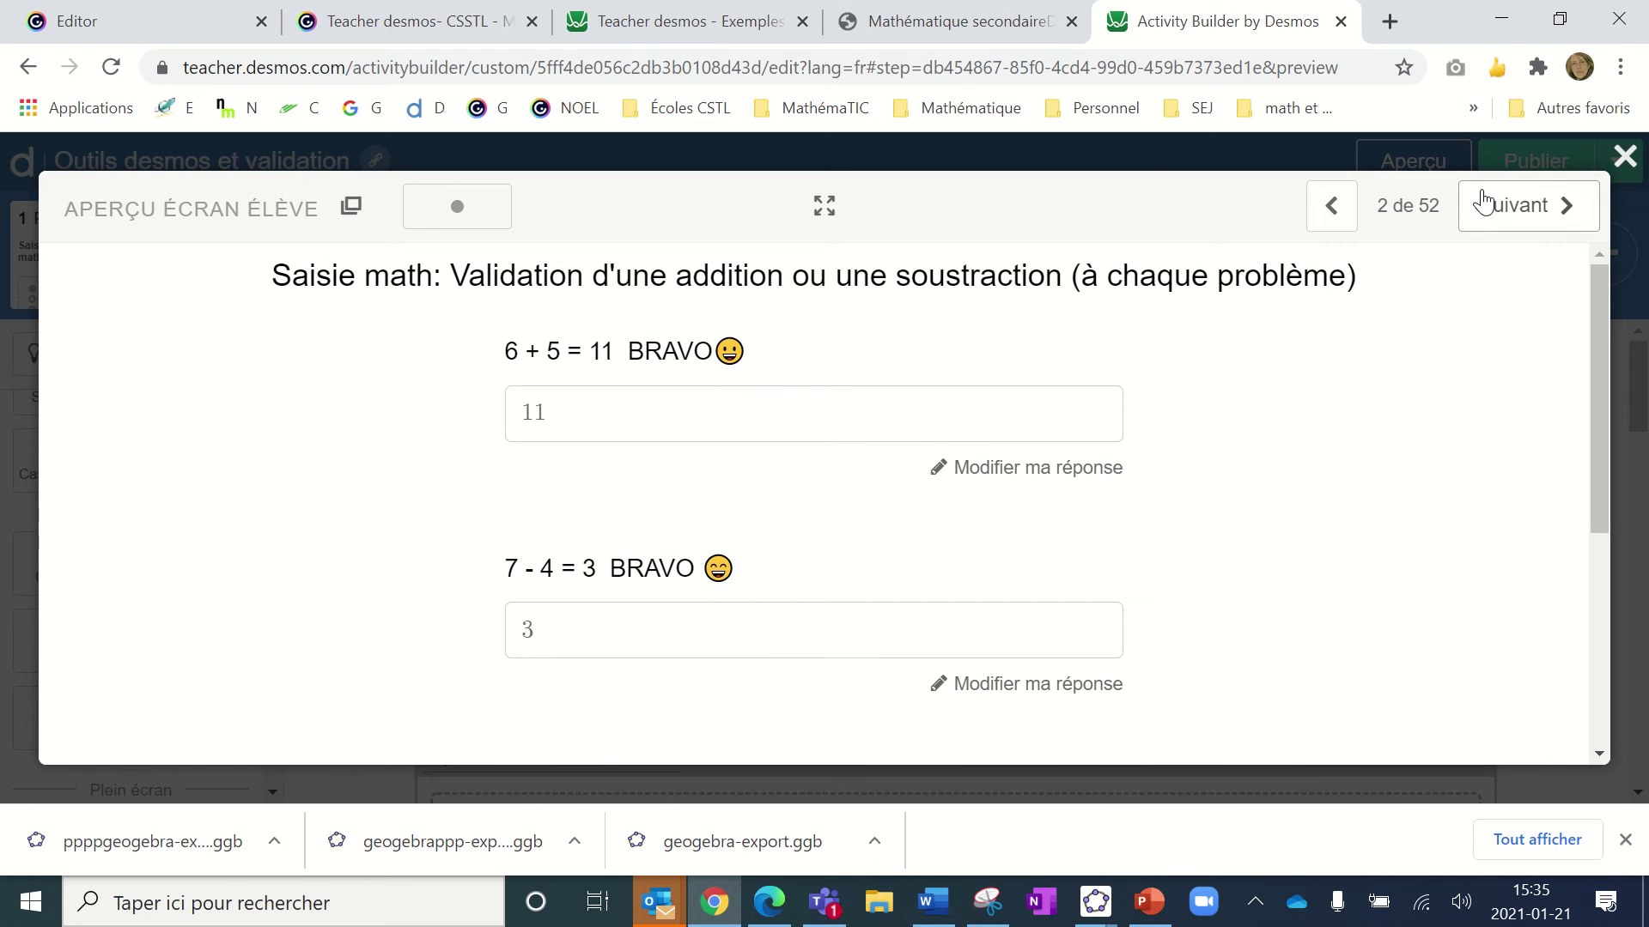
- On preview screen 3, answer 11, 3 and 7 to problems A, B and C, submit them together, and close the preview
{"action": "left_click", "coordinate": [1498, 217]}
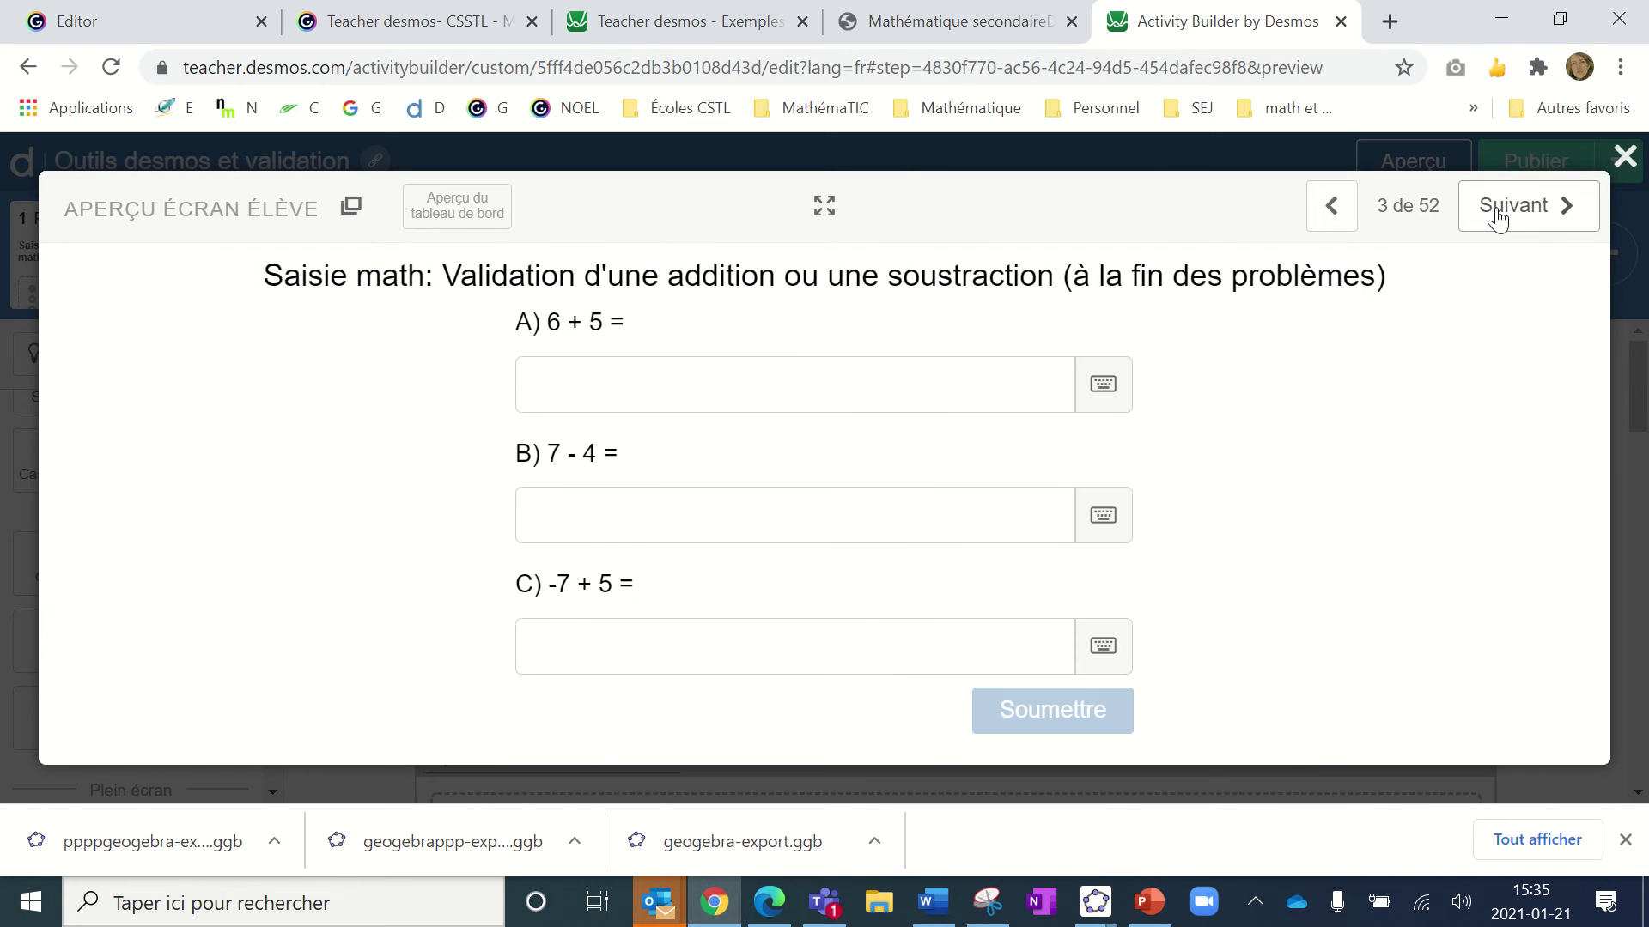
{"action": "left_click", "coordinate": [764, 381]}
{"action": "type", "text": "11"}
{"action": "left_click", "coordinate": [638, 525]}
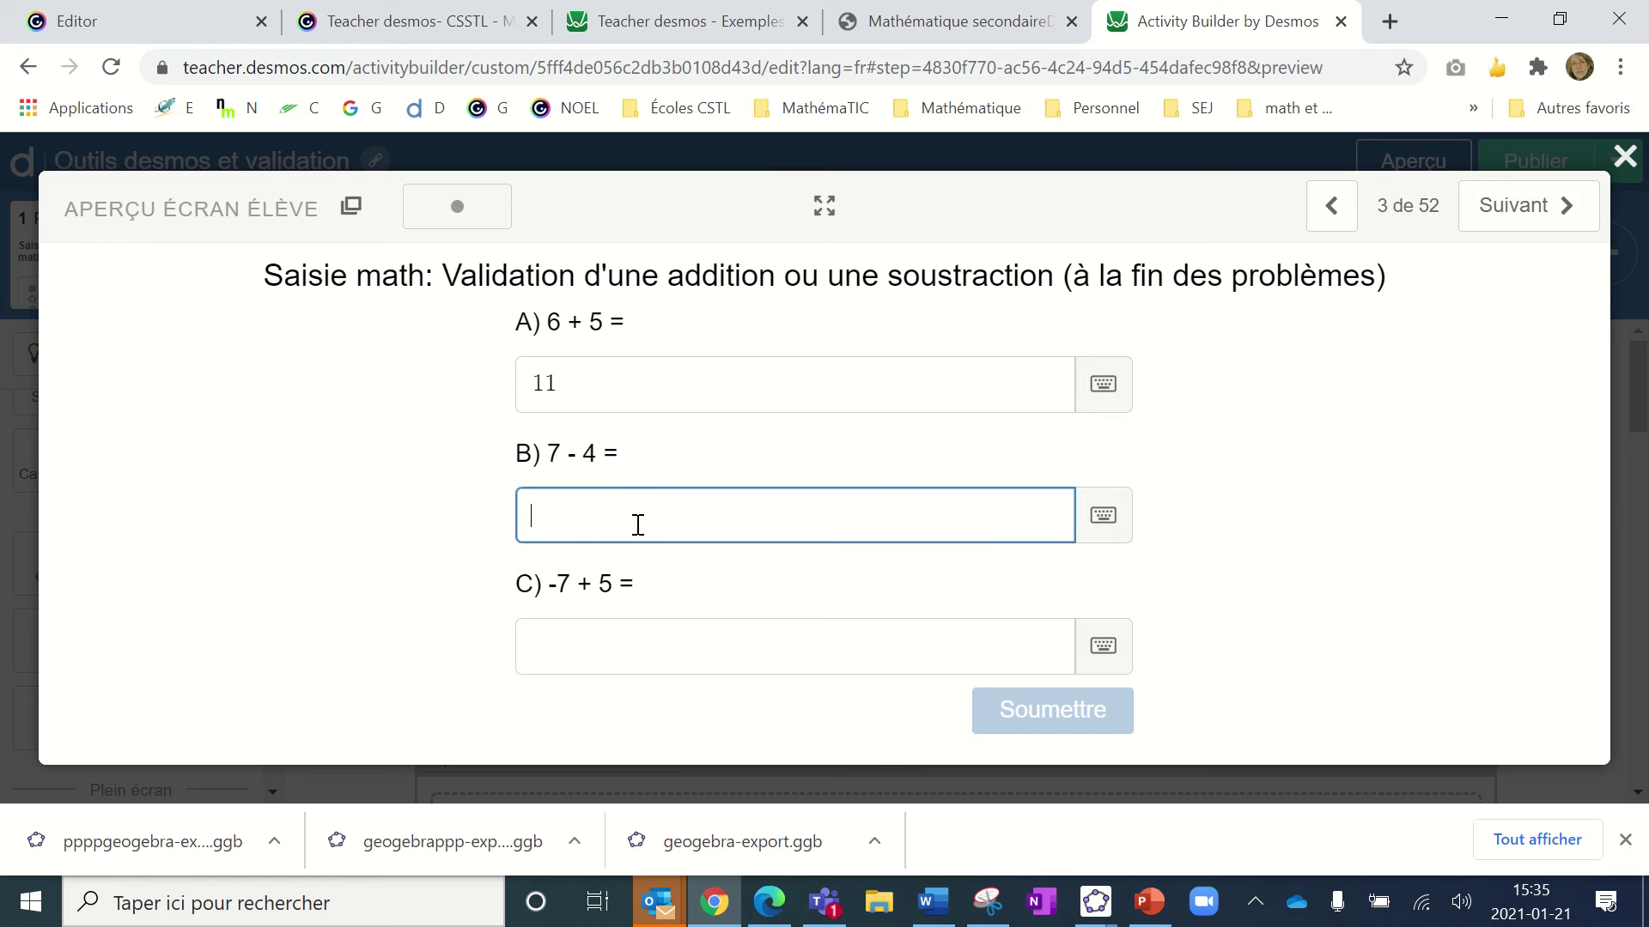
{"action": "type", "text": "3"}
{"action": "left_click", "coordinate": [590, 646]}
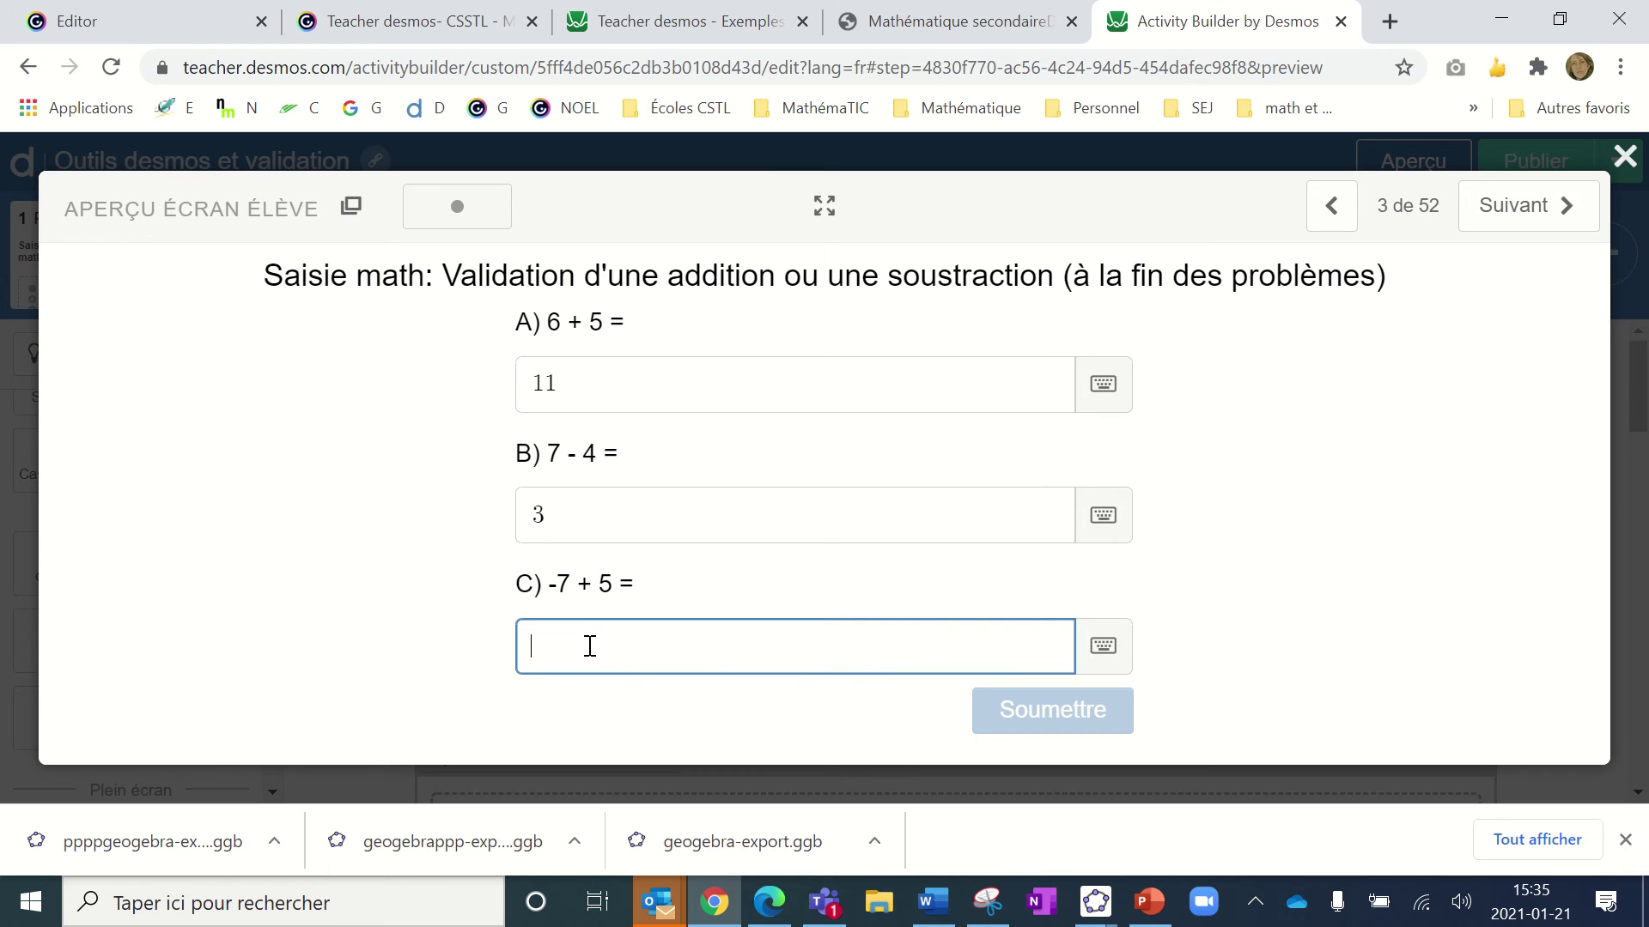
{"action": "type", "text": "2"}
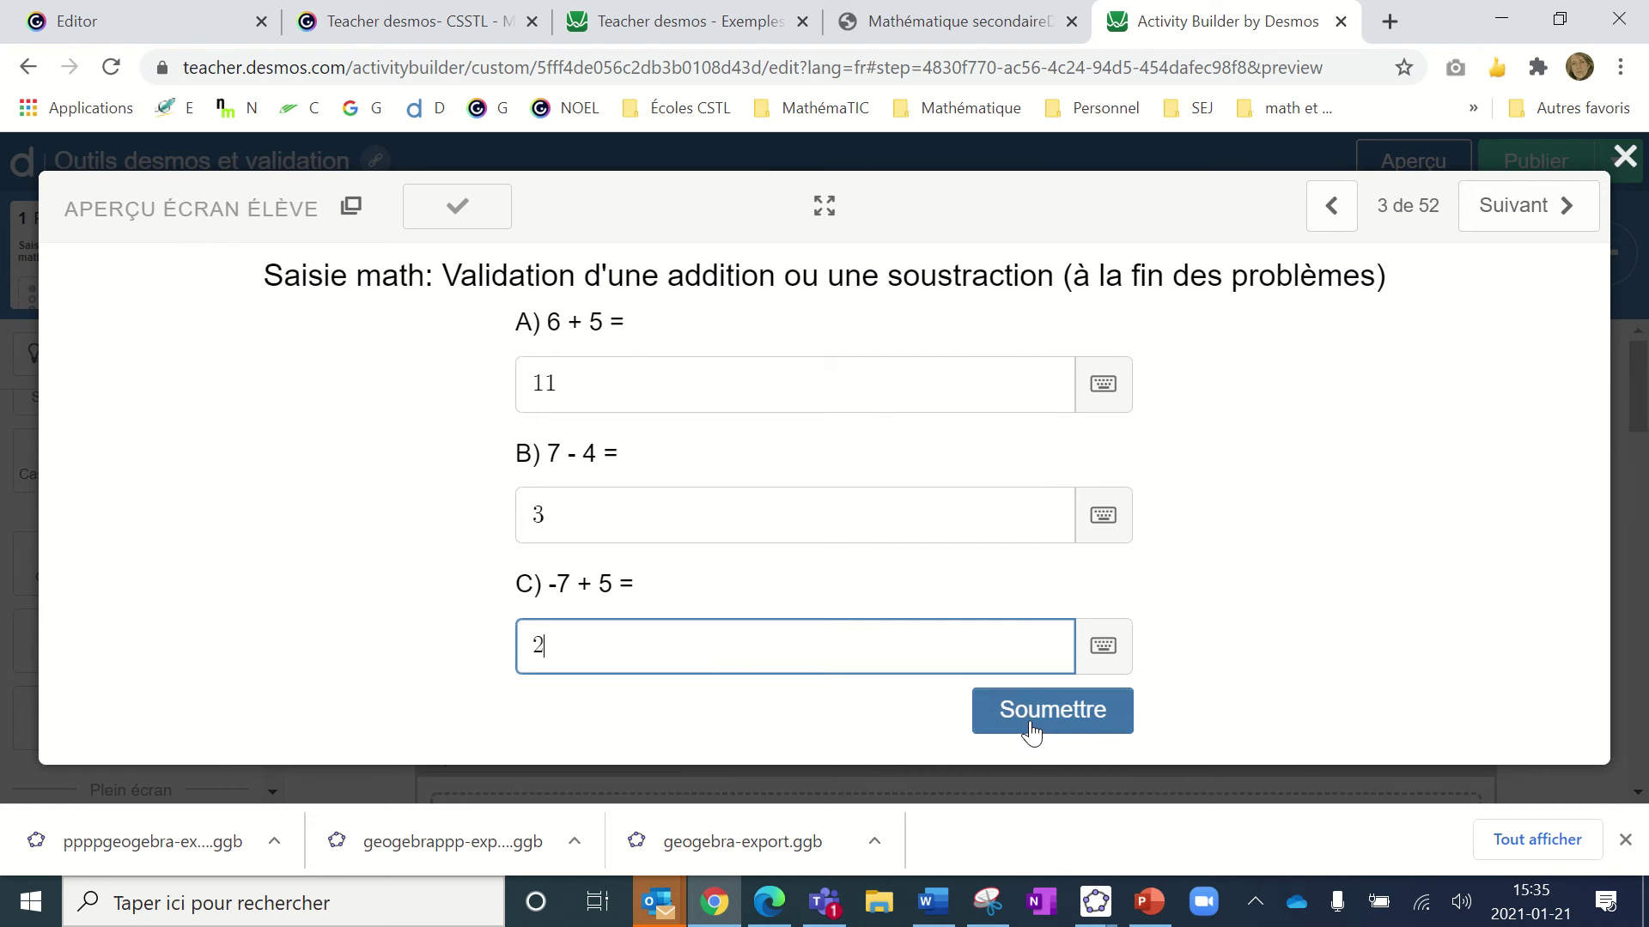
{"action": "key", "text": "BackSpace"}
{"action": "type", "text": "7"}
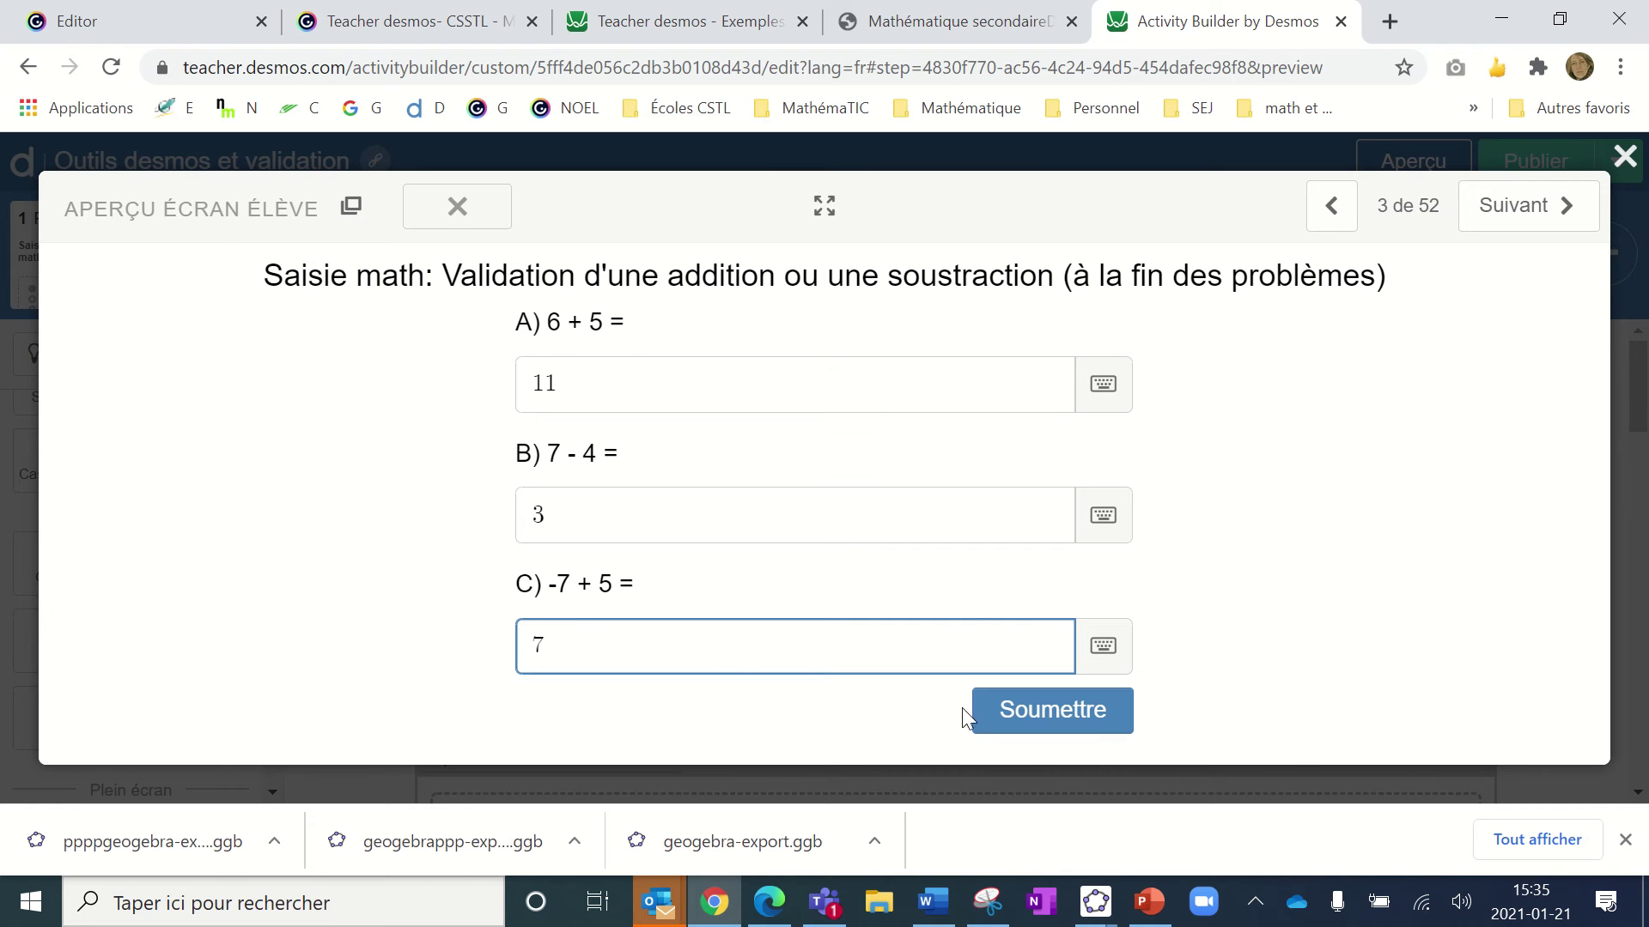
{"action": "left_click", "coordinate": [1003, 720]}
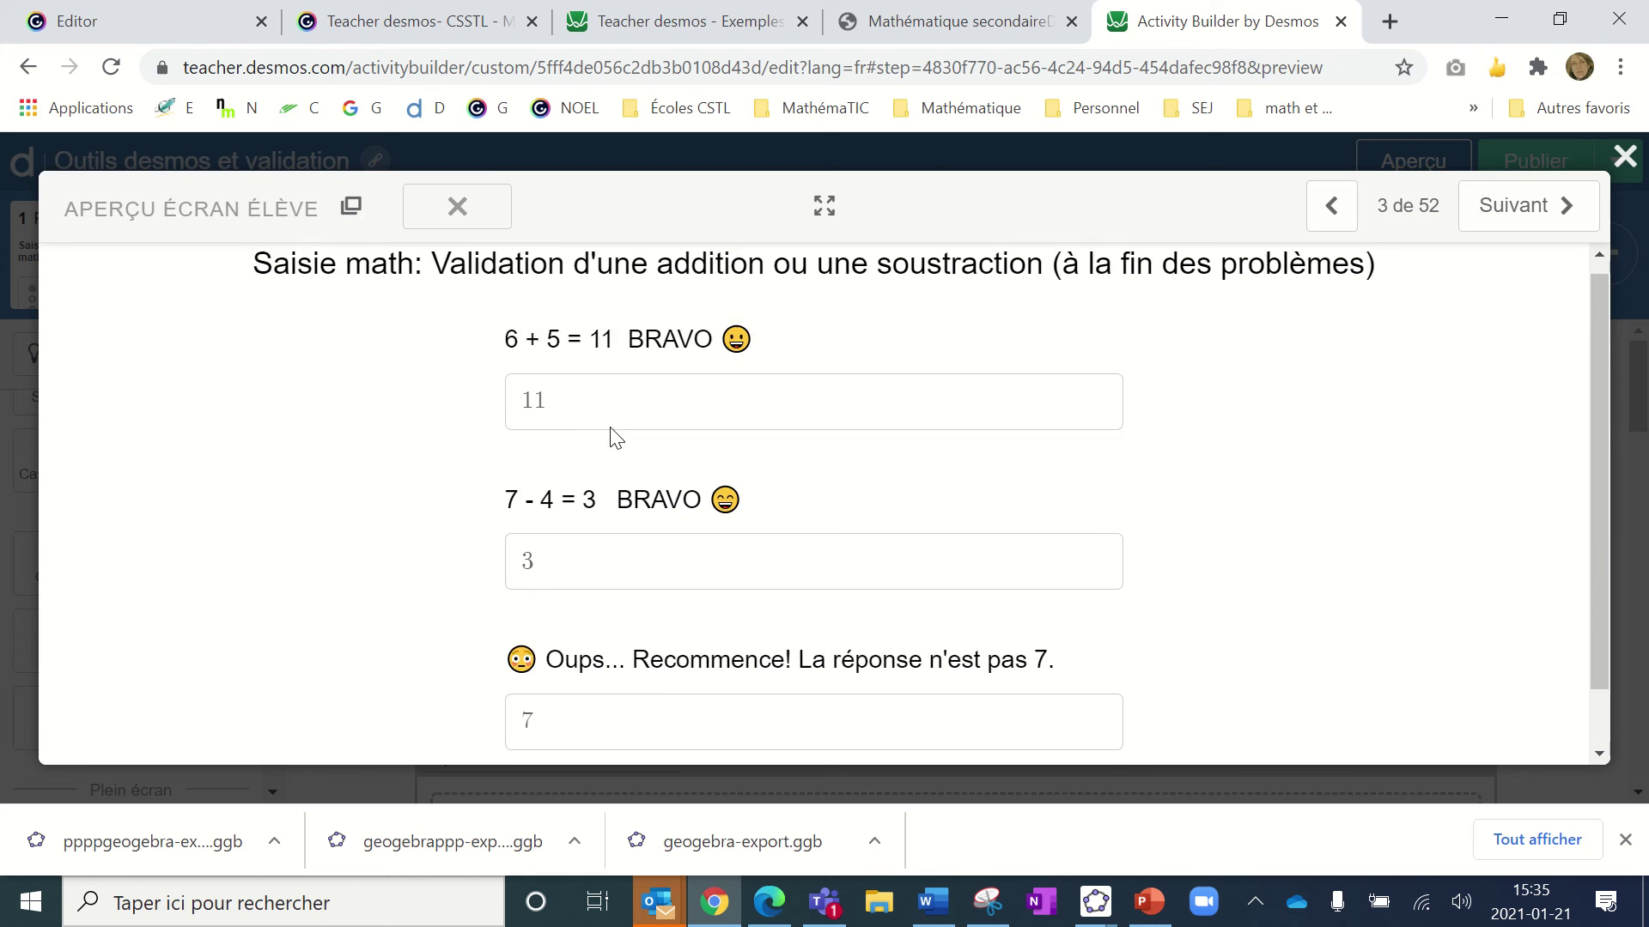
{"action": "left_click", "coordinate": [1625, 155]}
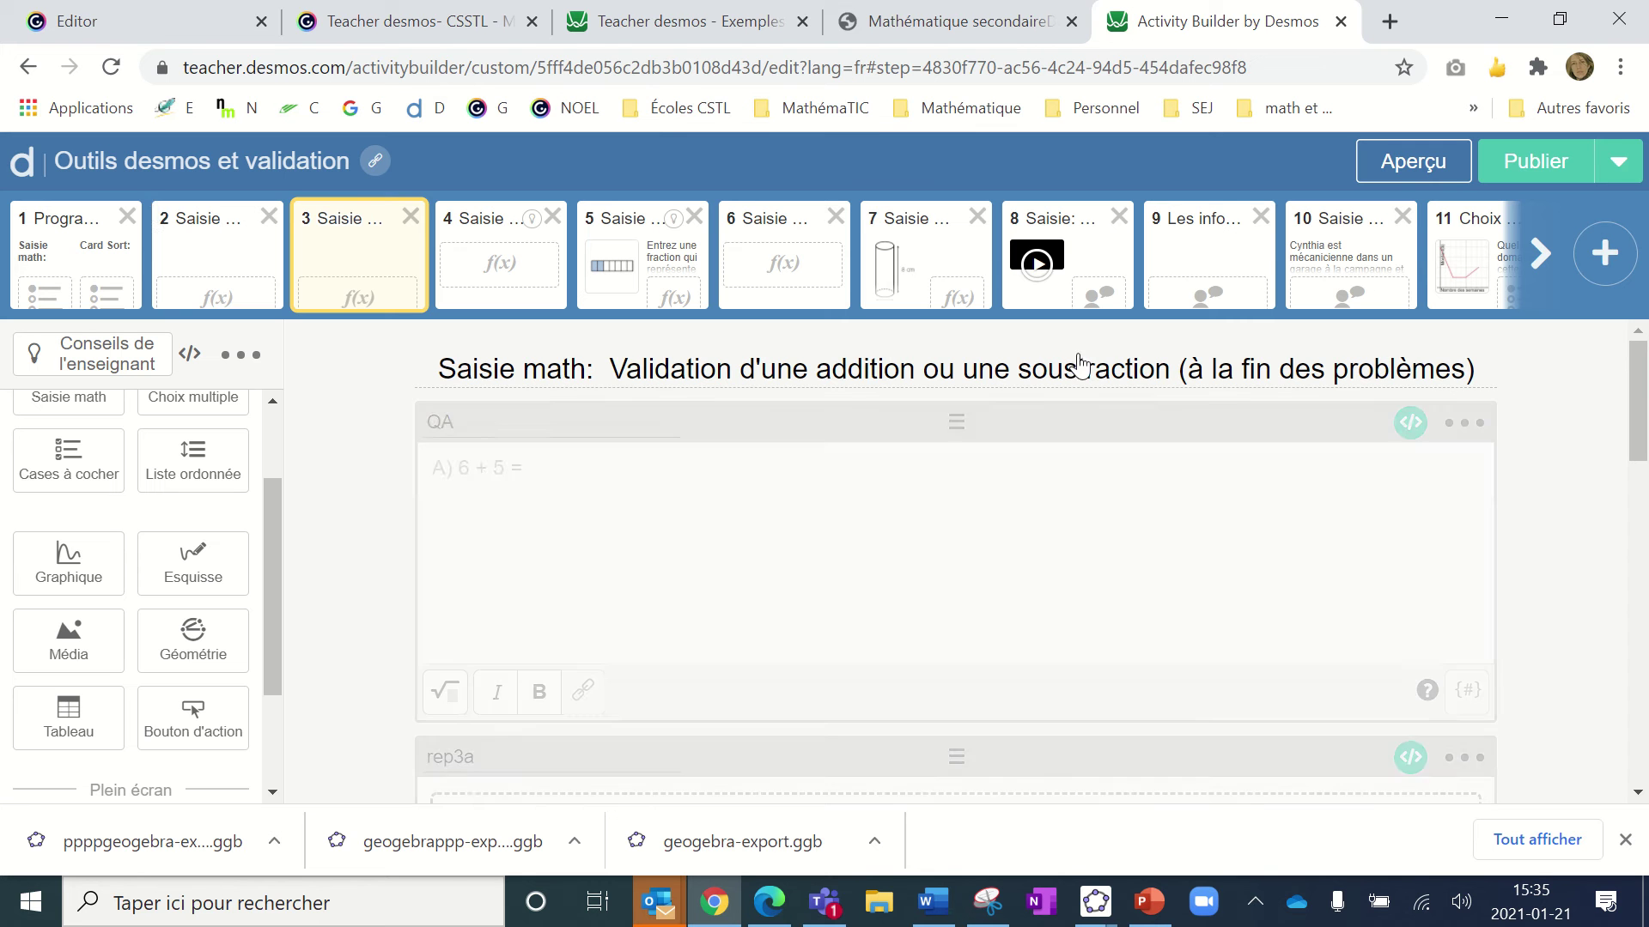
- Examine the Computation Layer script of the QA note on screen 2 and close it without changes
{"action": "left_click", "coordinate": [210, 274]}
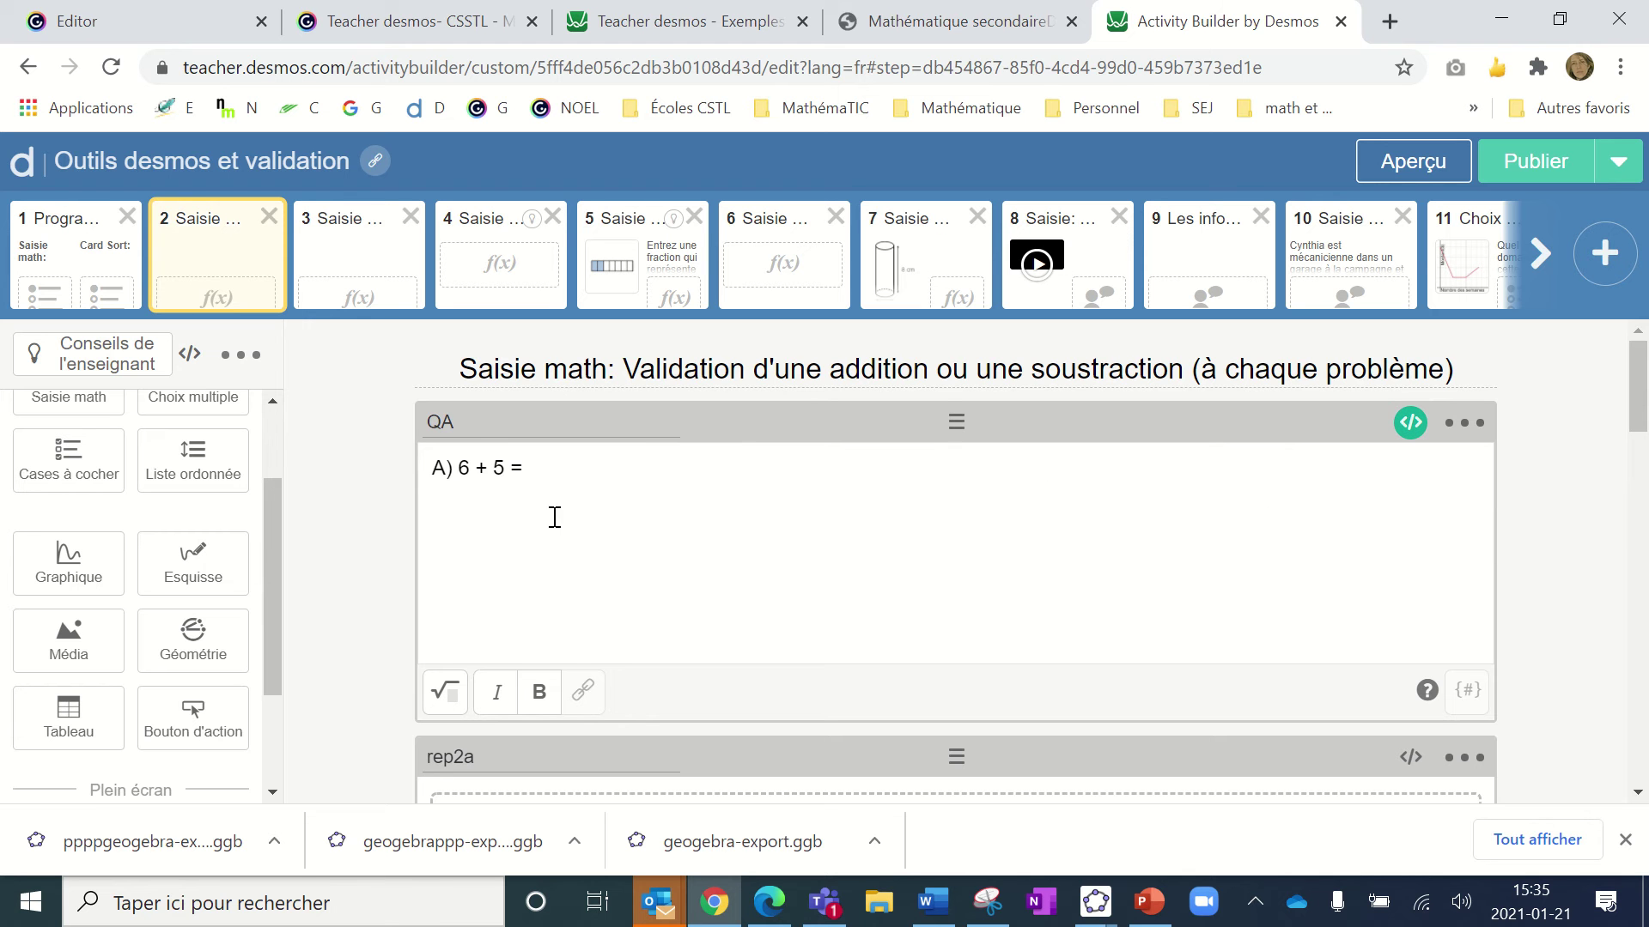
{"action": "left_click", "coordinate": [1409, 424]}
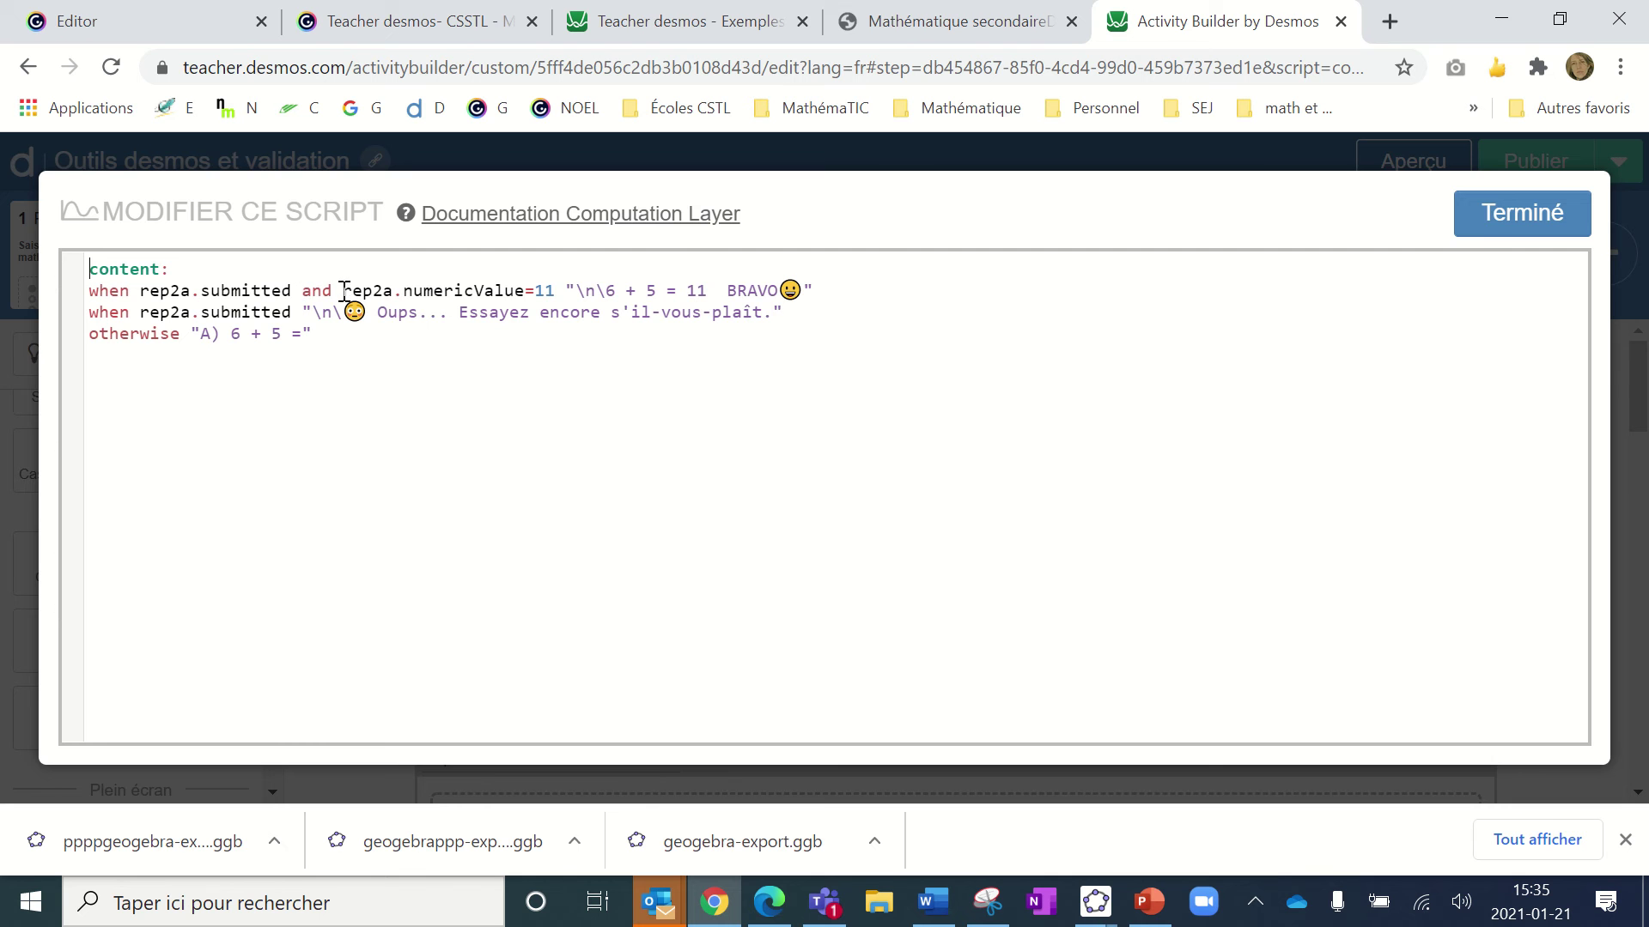
{"action": "left_click", "coordinate": [1518, 212]}
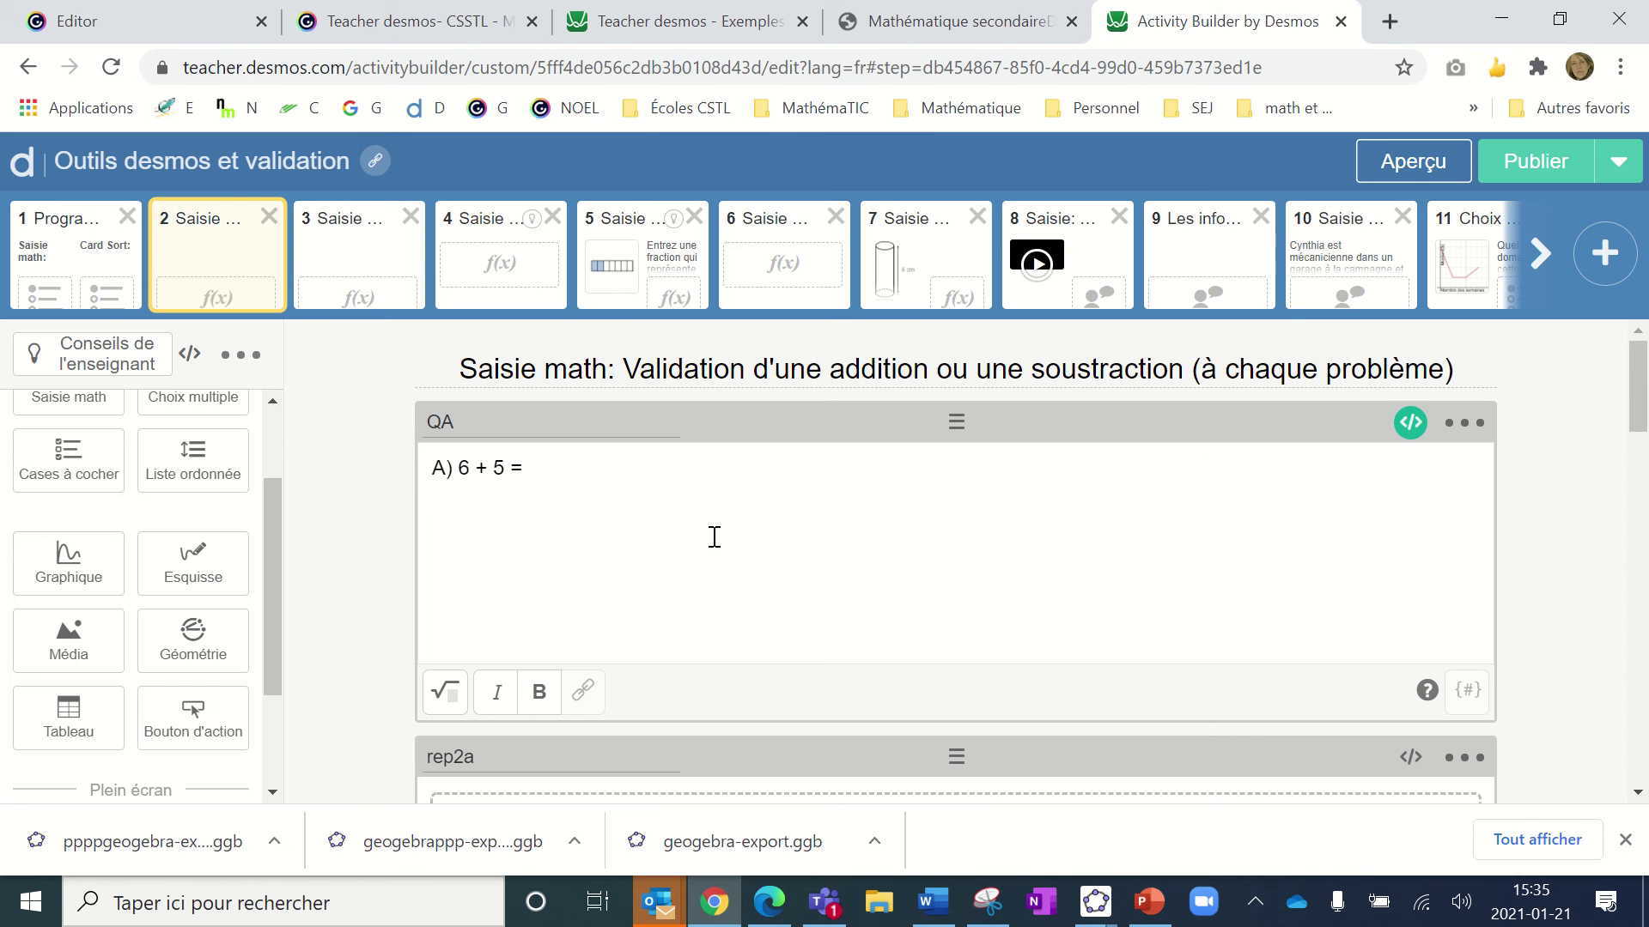
- Review screen 2's problems A to D in the student preview and their notes and math response boxes in the editor
{"action": "left_click", "coordinate": [1385, 163]}
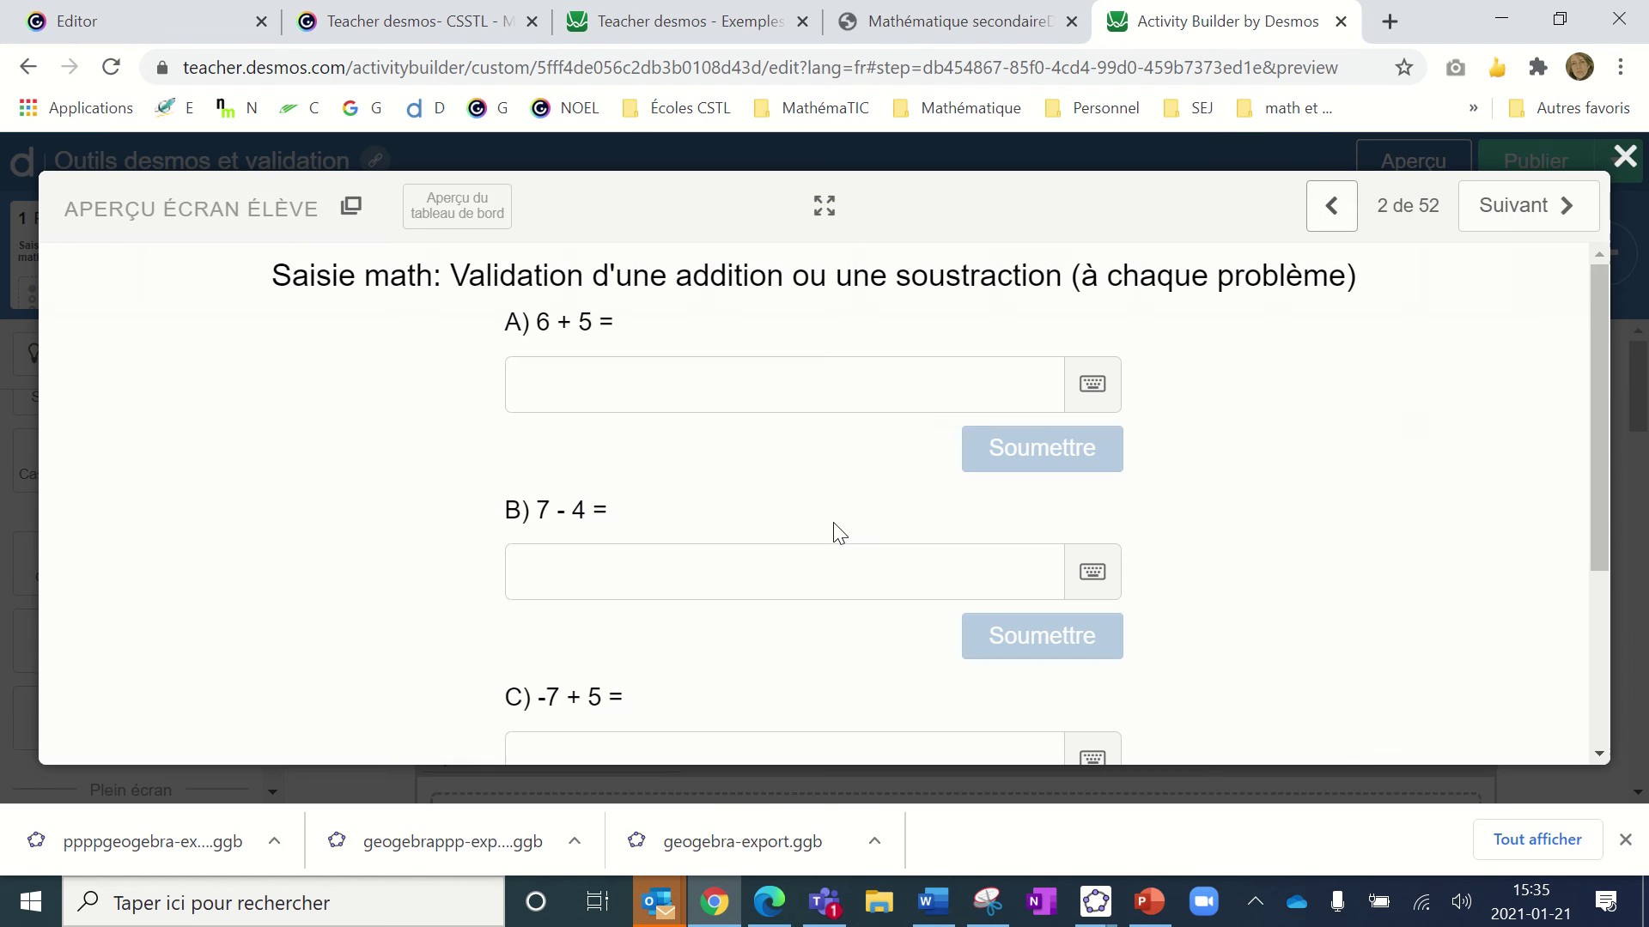
{"action": "scroll", "coordinate": [584, 509], "scroll_direction": "down", "scroll_amount": 3}
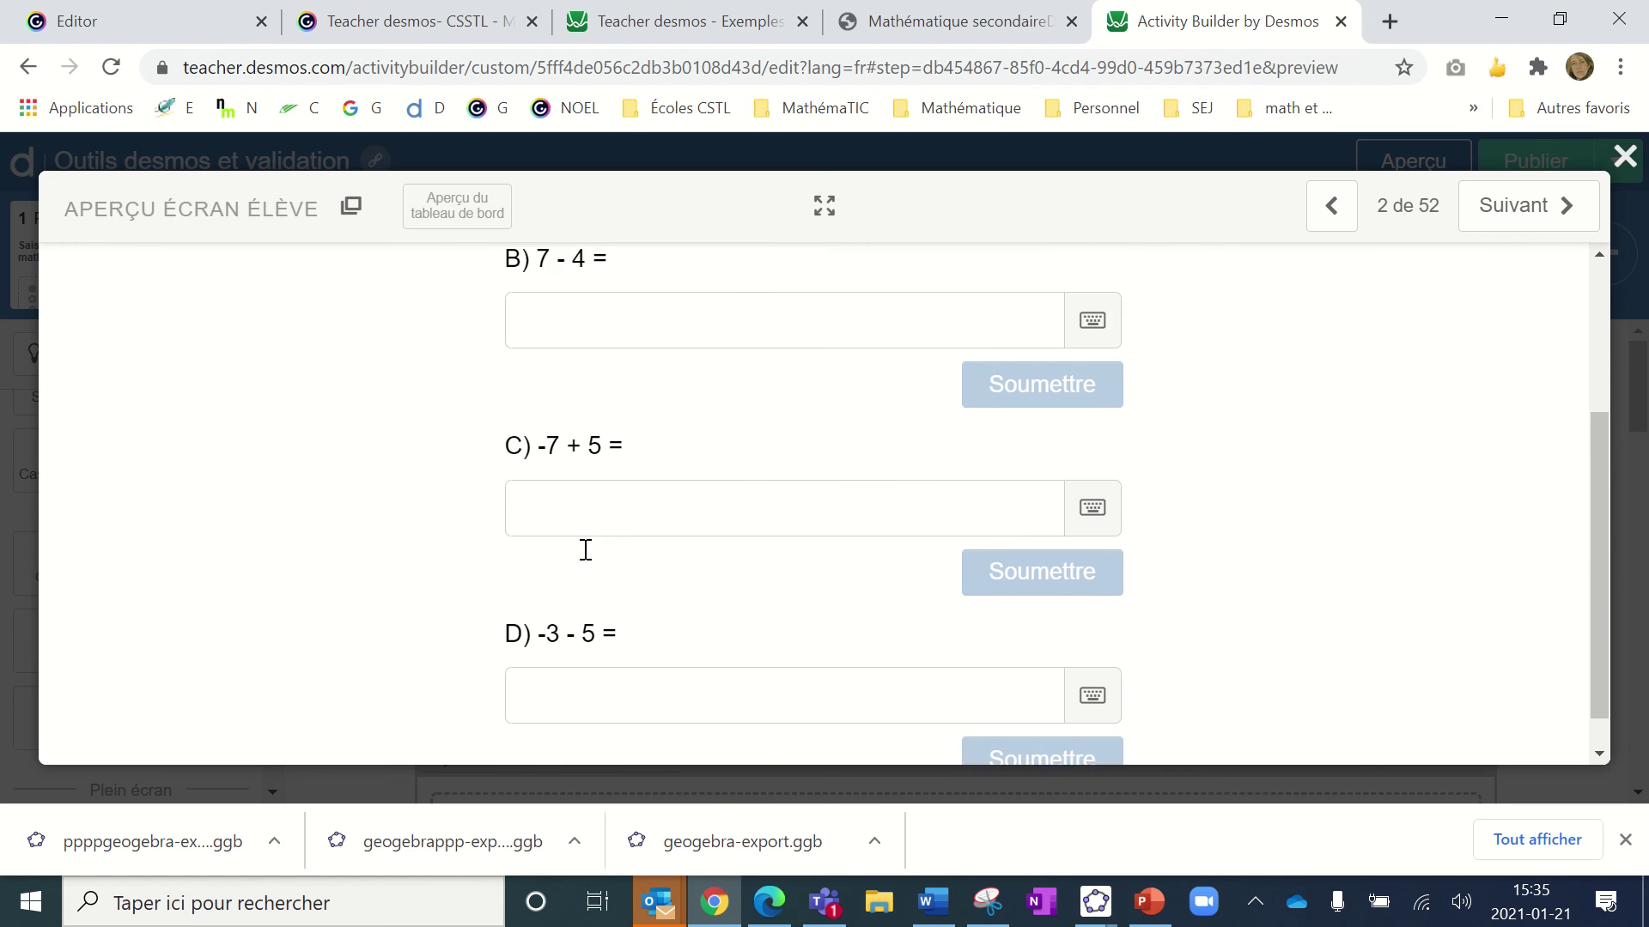
{"action": "scroll", "coordinate": [765, 393], "scroll_direction": "up", "scroll_amount": 3}
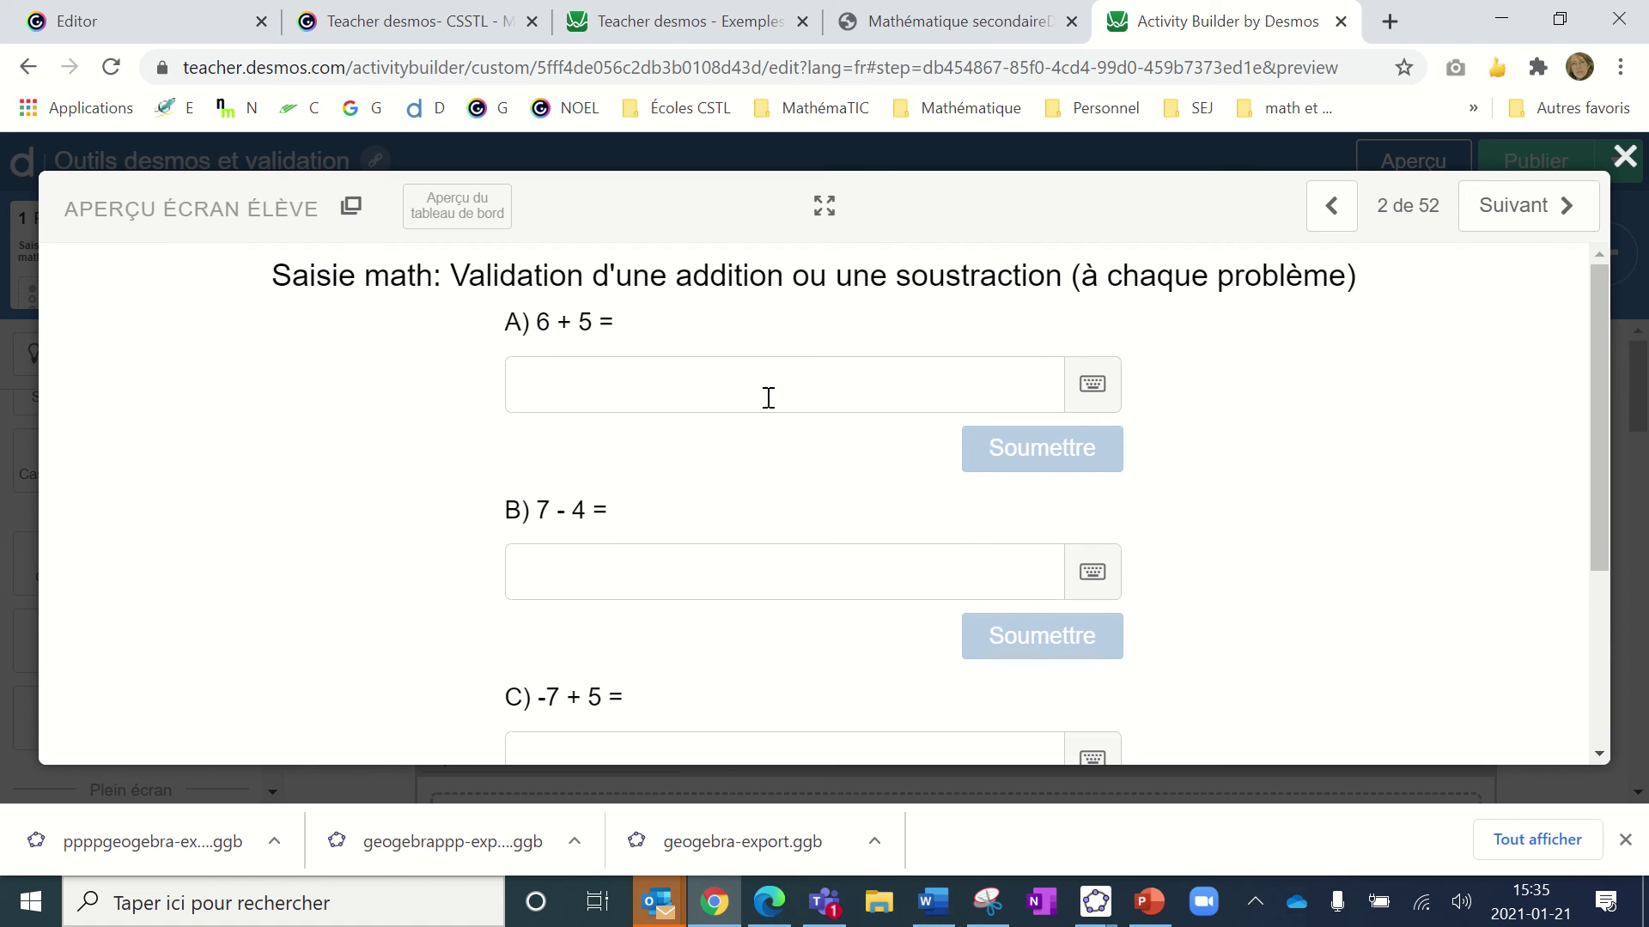
{"action": "left_click", "coordinate": [1623, 159]}
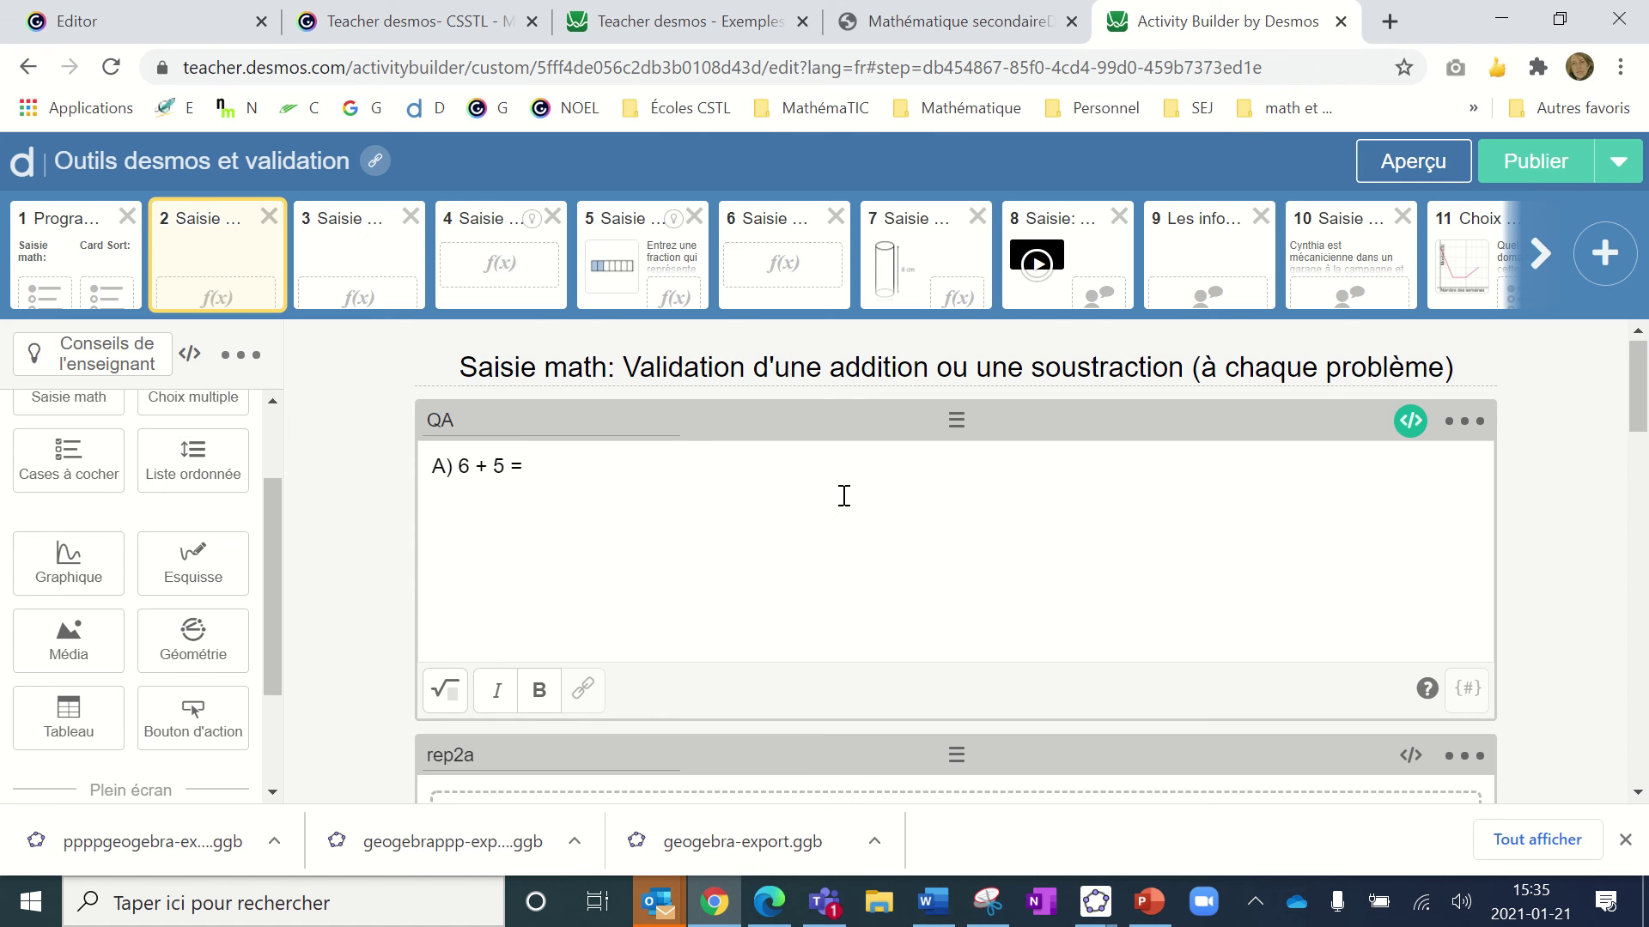
{"action": "scroll", "coordinate": [842, 490], "scroll_direction": "down", "scroll_amount": 3}
{"action": "scroll", "coordinate": [923, 599], "scroll_direction": "down", "scroll_amount": 10}
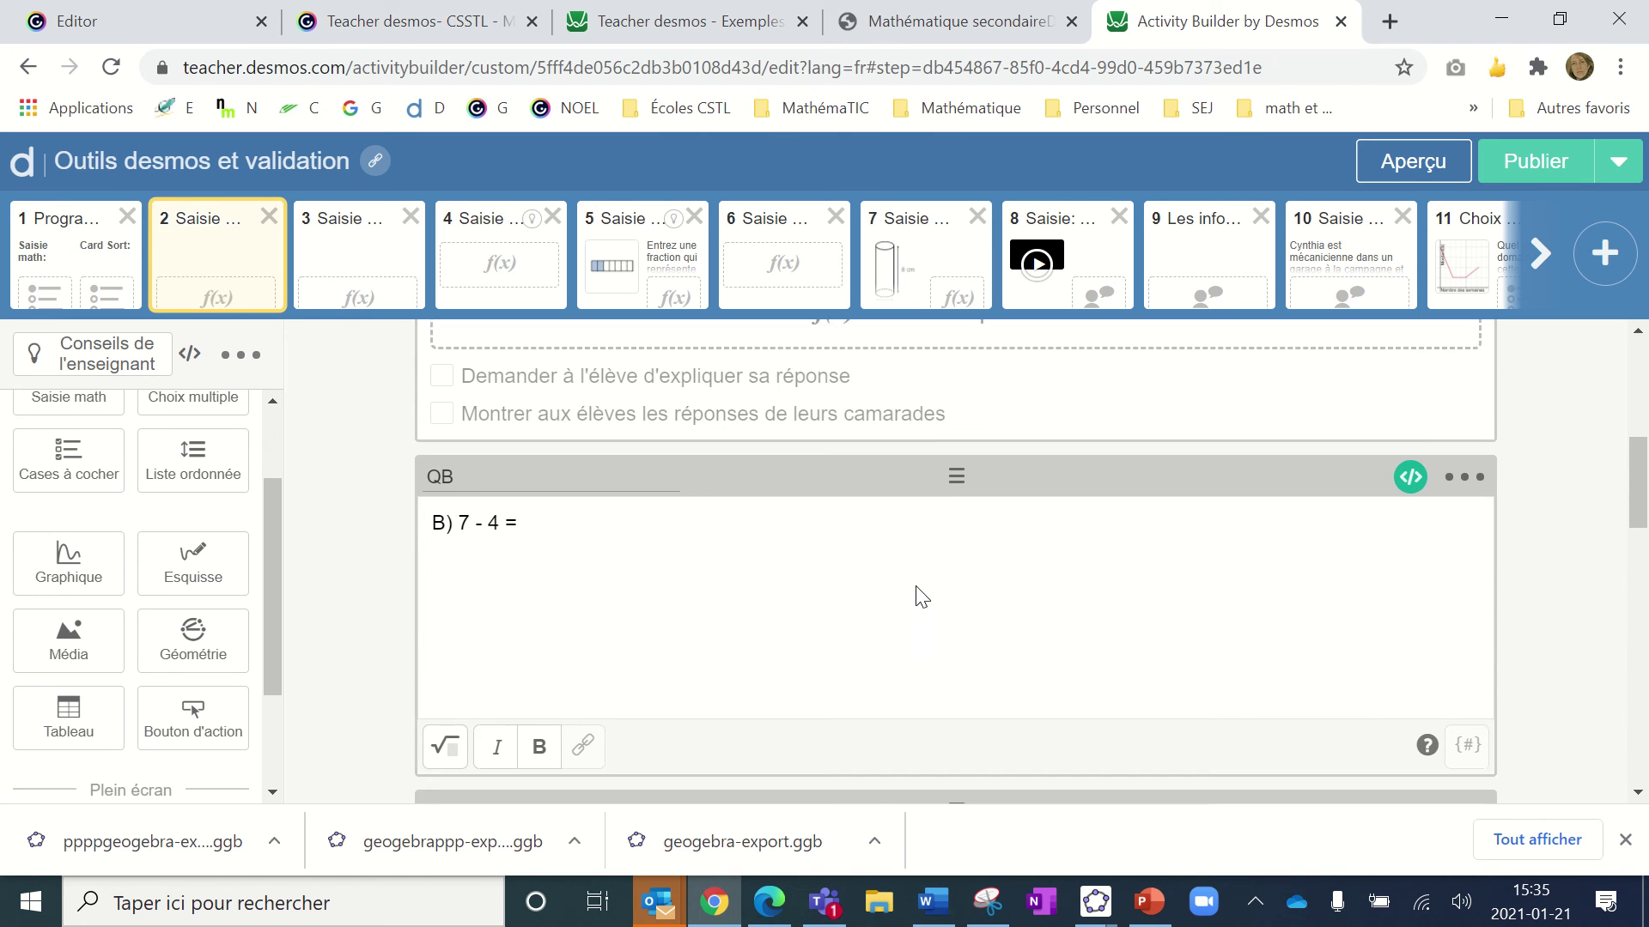
{"action": "scroll", "coordinate": [916, 589], "scroll_direction": "down", "scroll_amount": 1}
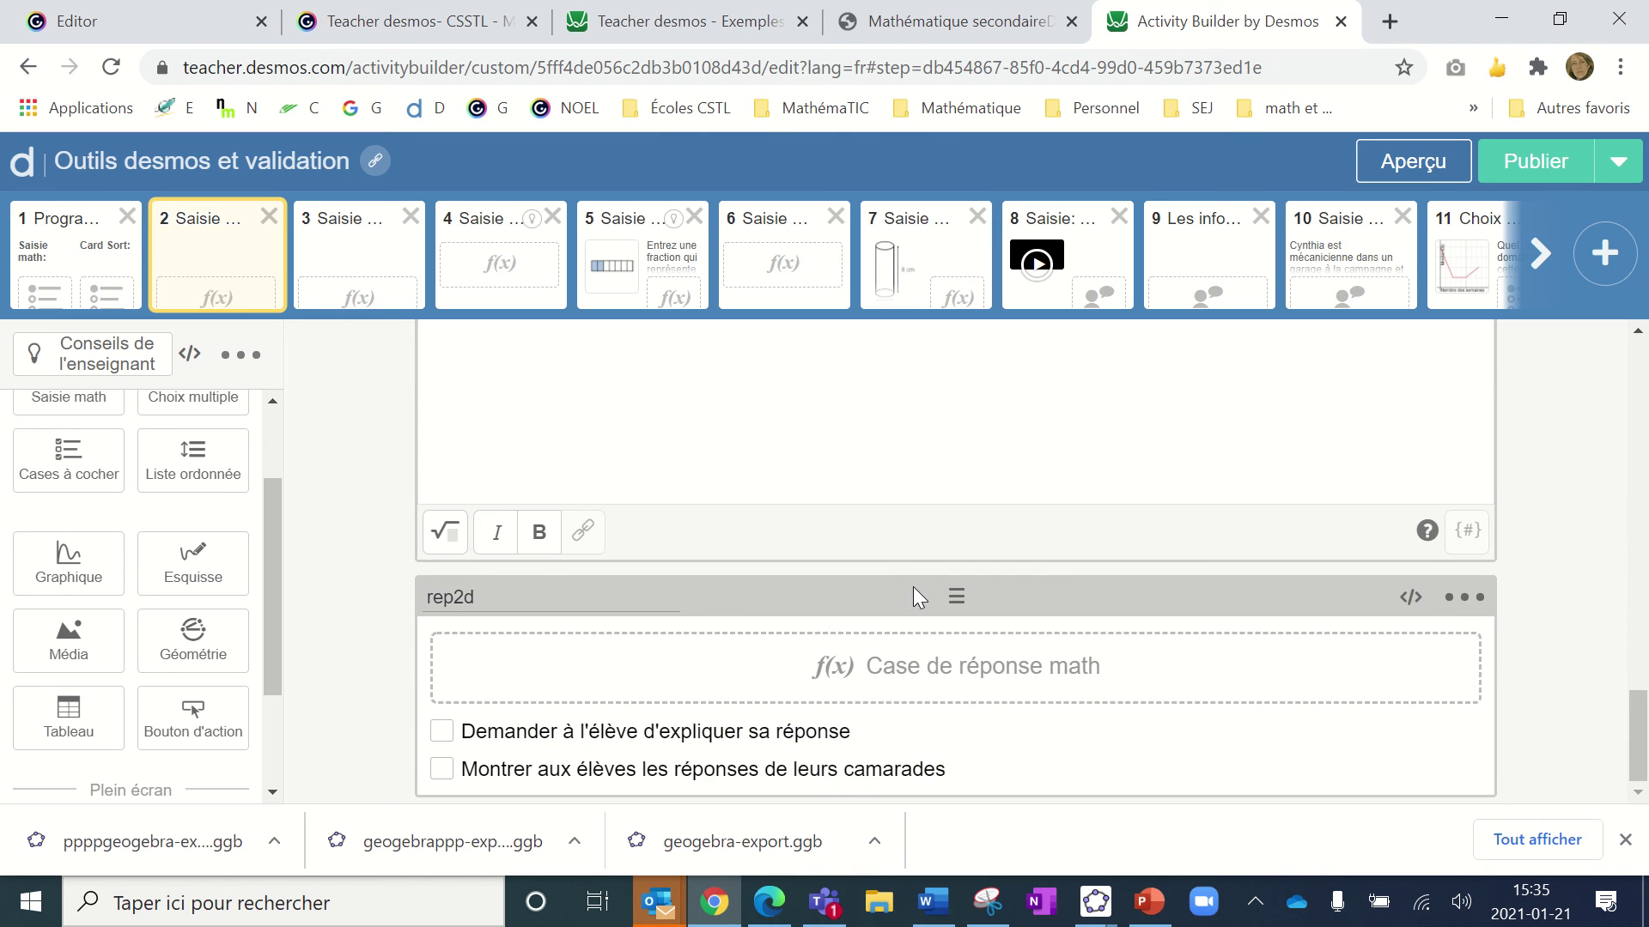
{"action": "scroll", "coordinate": [913, 586], "scroll_direction": "down", "scroll_amount": 4}
{"action": "scroll", "coordinate": [913, 584], "scroll_direction": "up", "scroll_amount": 15}
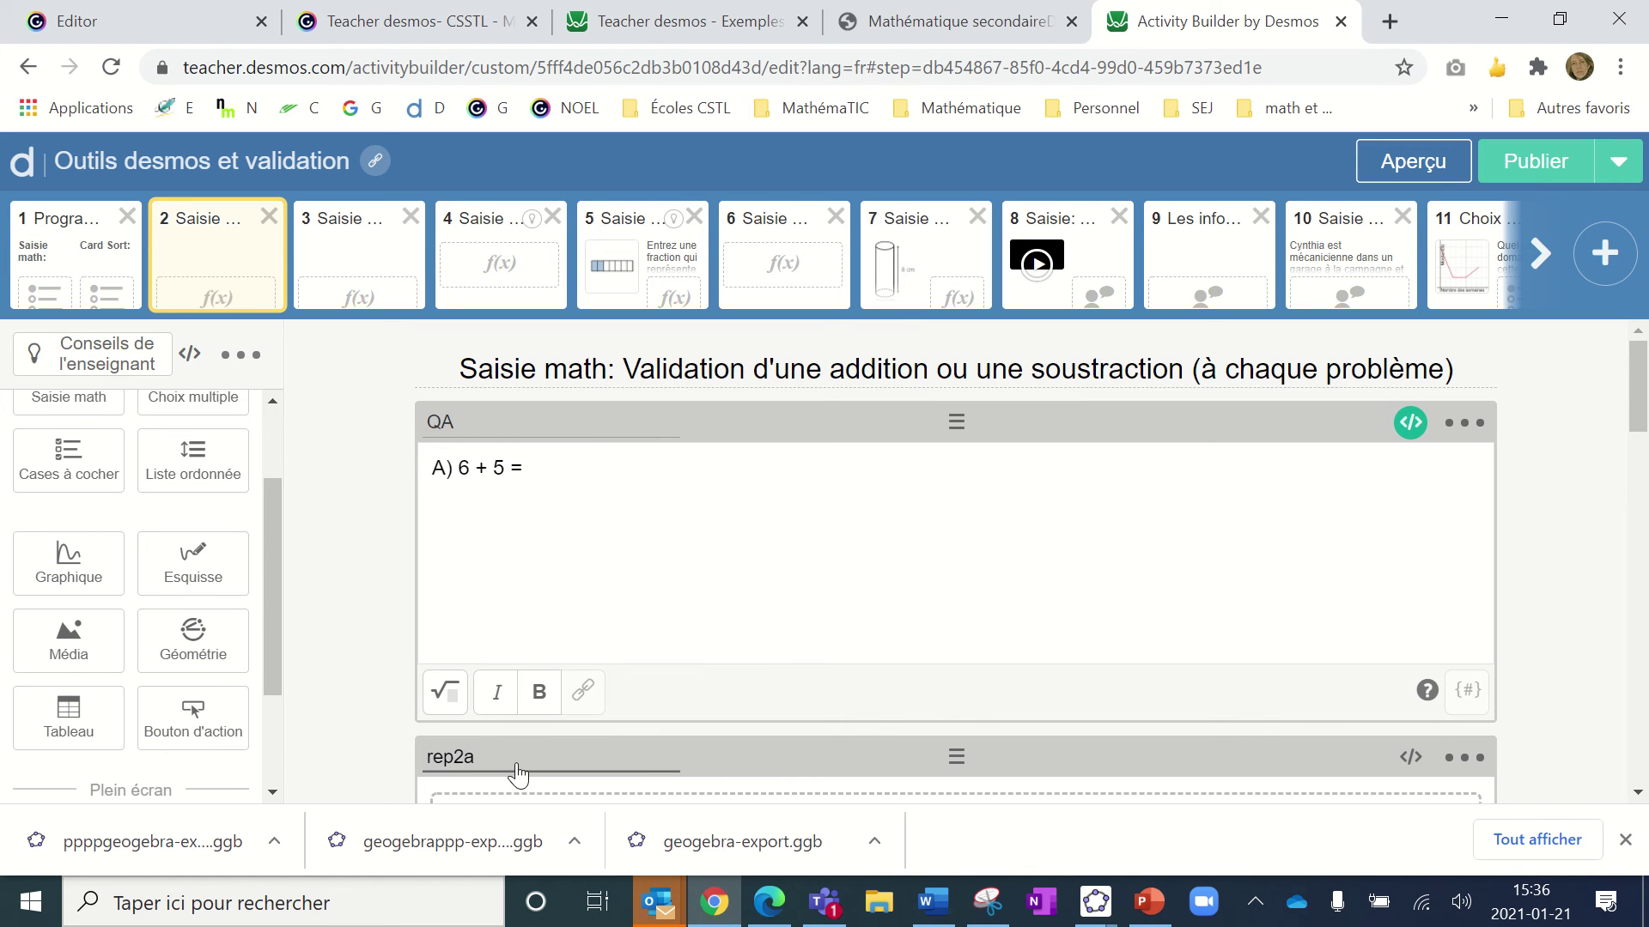
- Review the QA note's script on screen 2, highlighting the otherwise text "A) 6 + 5 =", and close it without changes
{"action": "left_click", "coordinate": [1411, 423]}
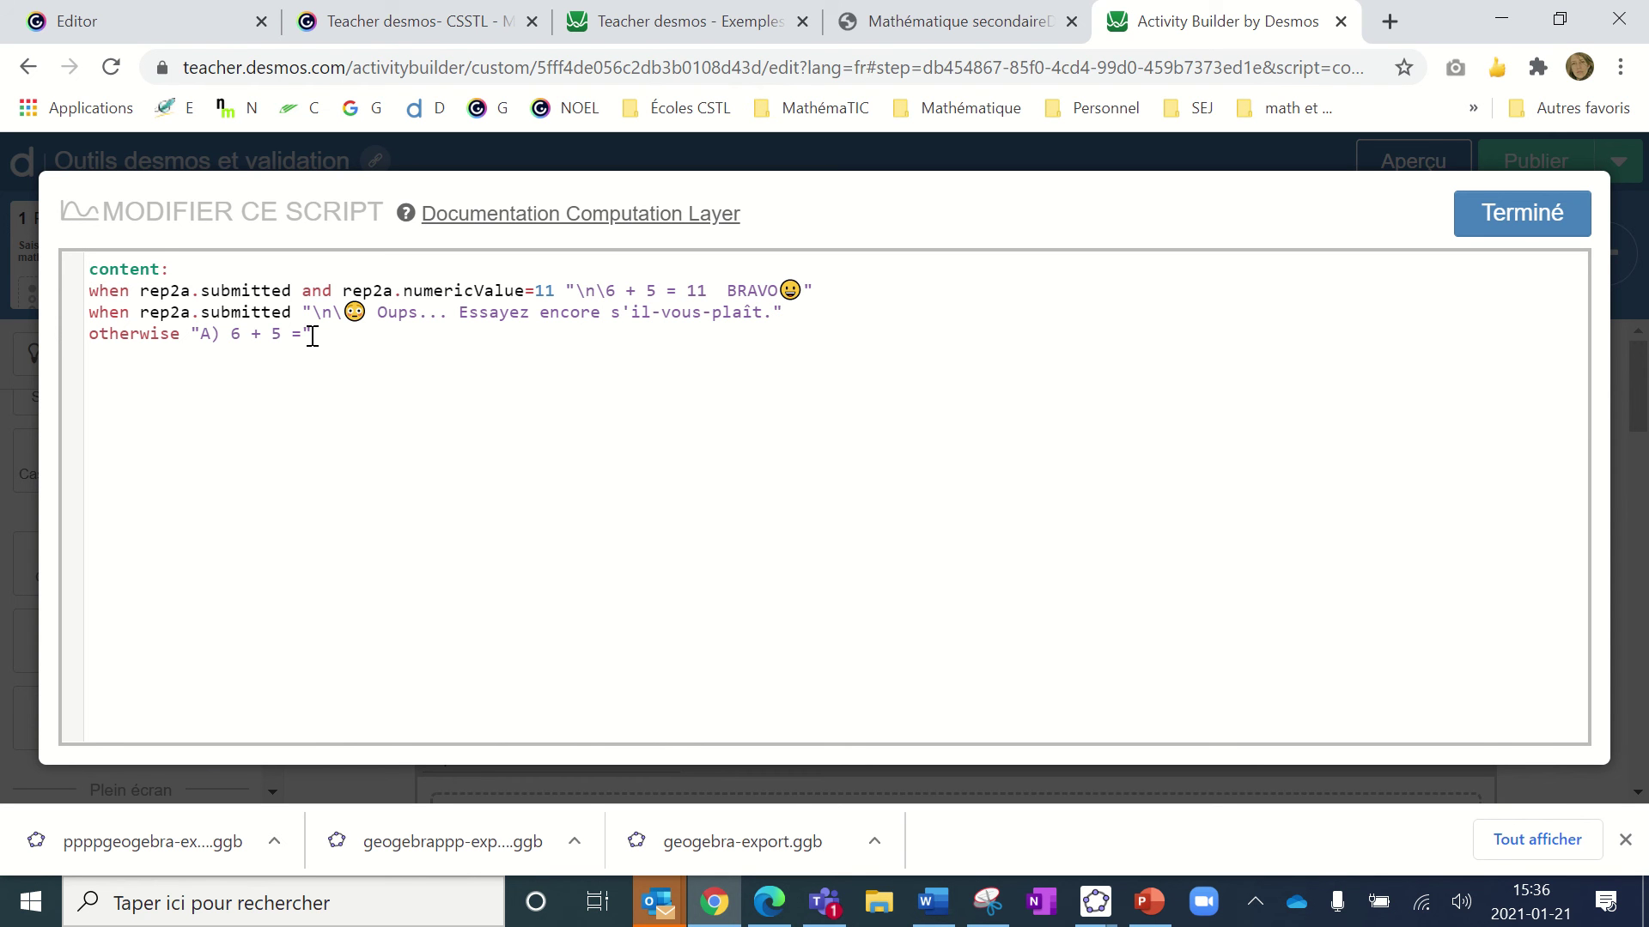
{"action": "left_click_drag", "start_coordinate": [200, 333], "coordinate": [307, 340]}
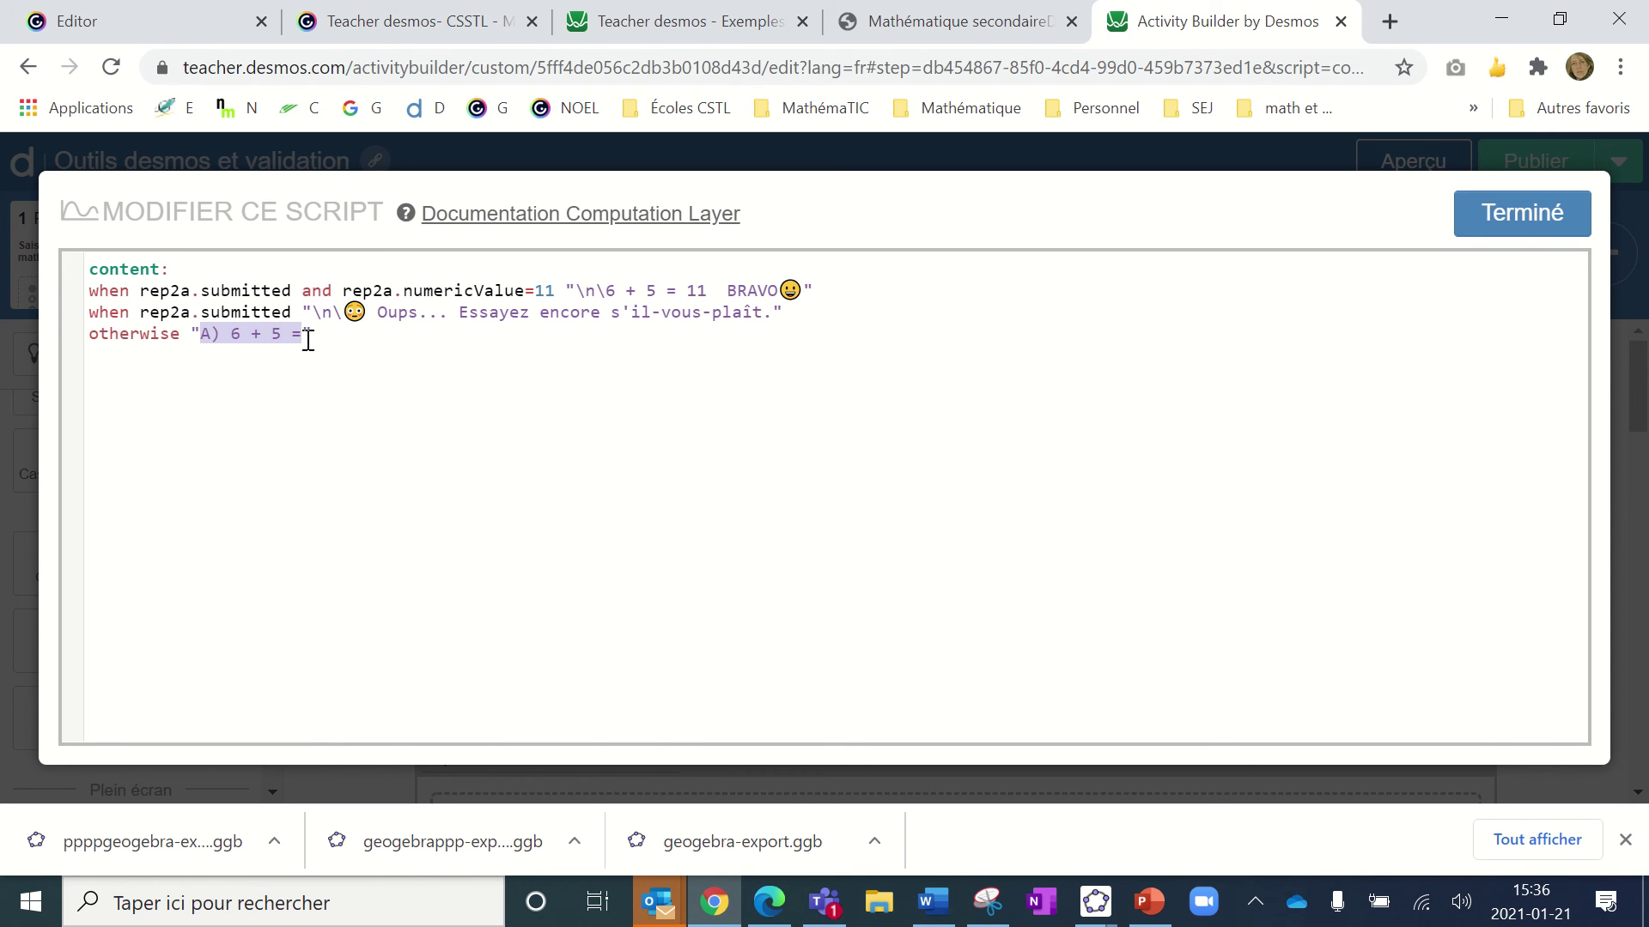
{"action": "left_click", "coordinate": [1522, 212]}
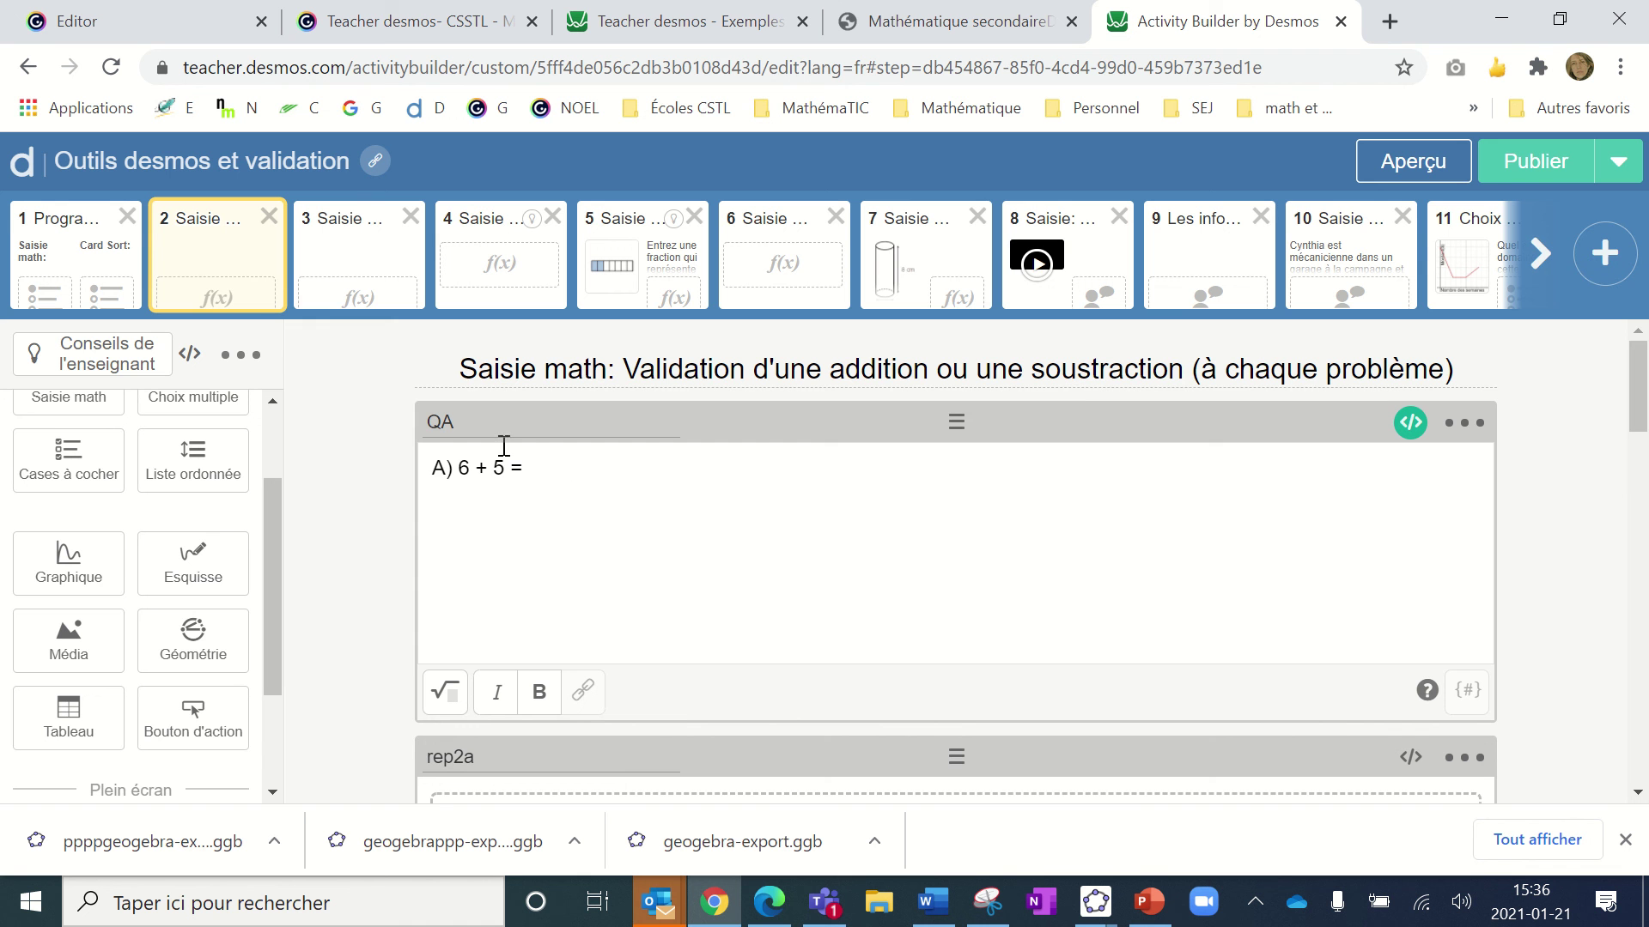
- Clear the text of the QA note on screen 2 and check the note in the student preview and in its script
{"action": "left_click", "coordinate": [533, 466]}
{"action": "left_click_drag", "start_coordinate": [533, 466], "coordinate": [385, 467]}
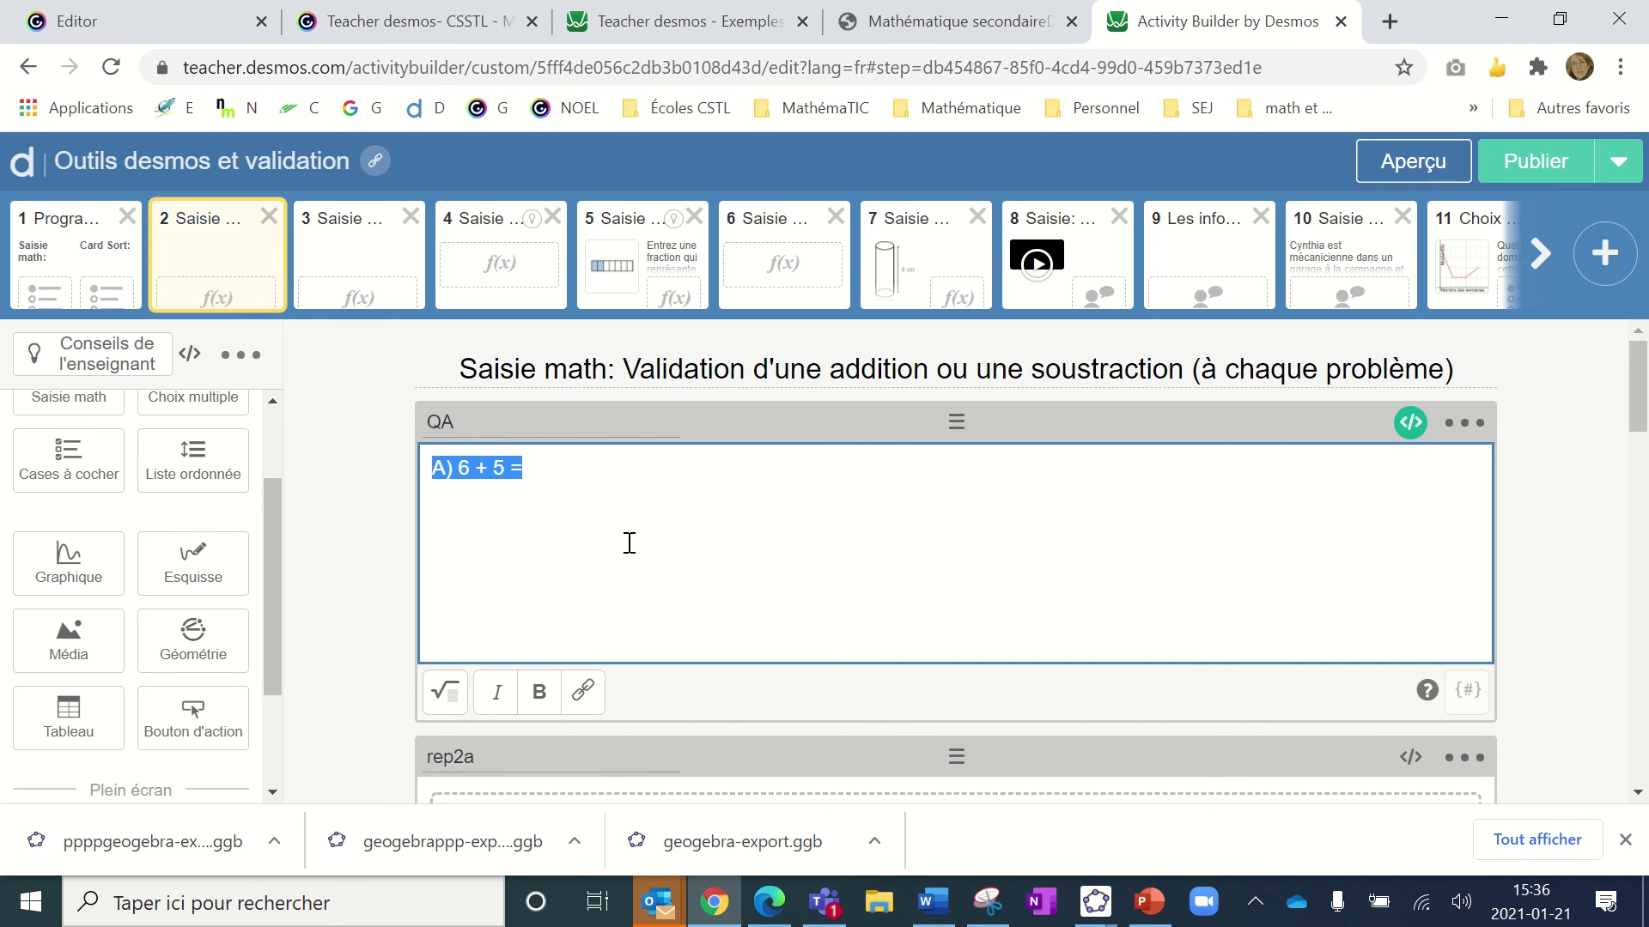
{"action": "key", "text": "BackSpace"}
{"action": "left_click", "coordinate": [1407, 162]}
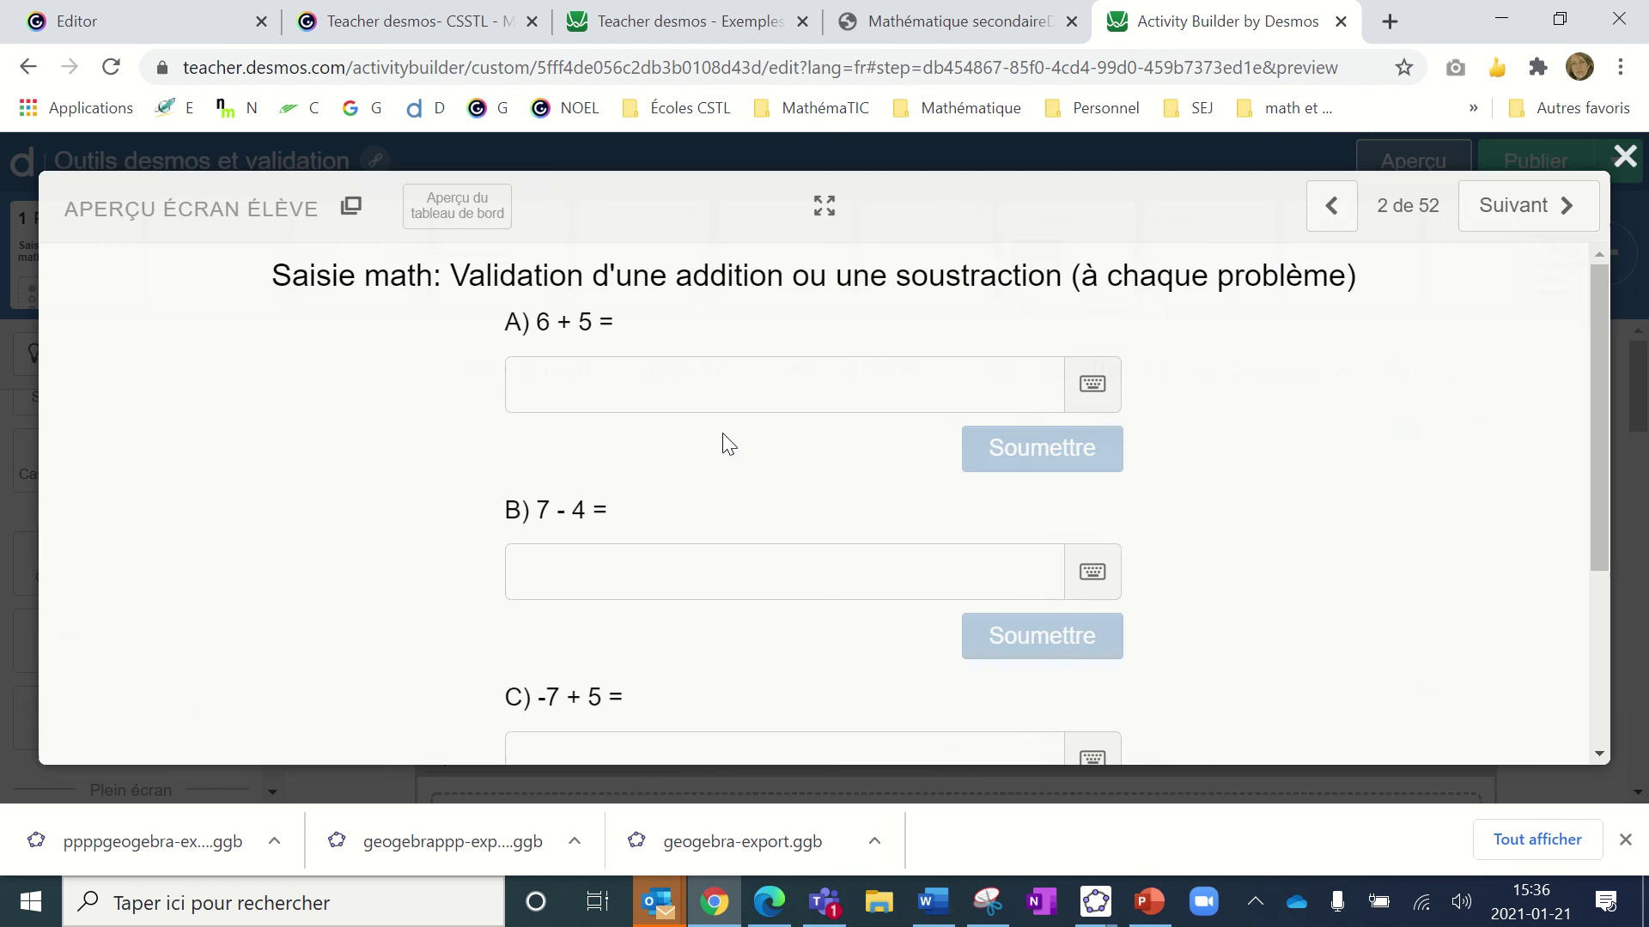
{"action": "left_click", "coordinate": [1624, 156]}
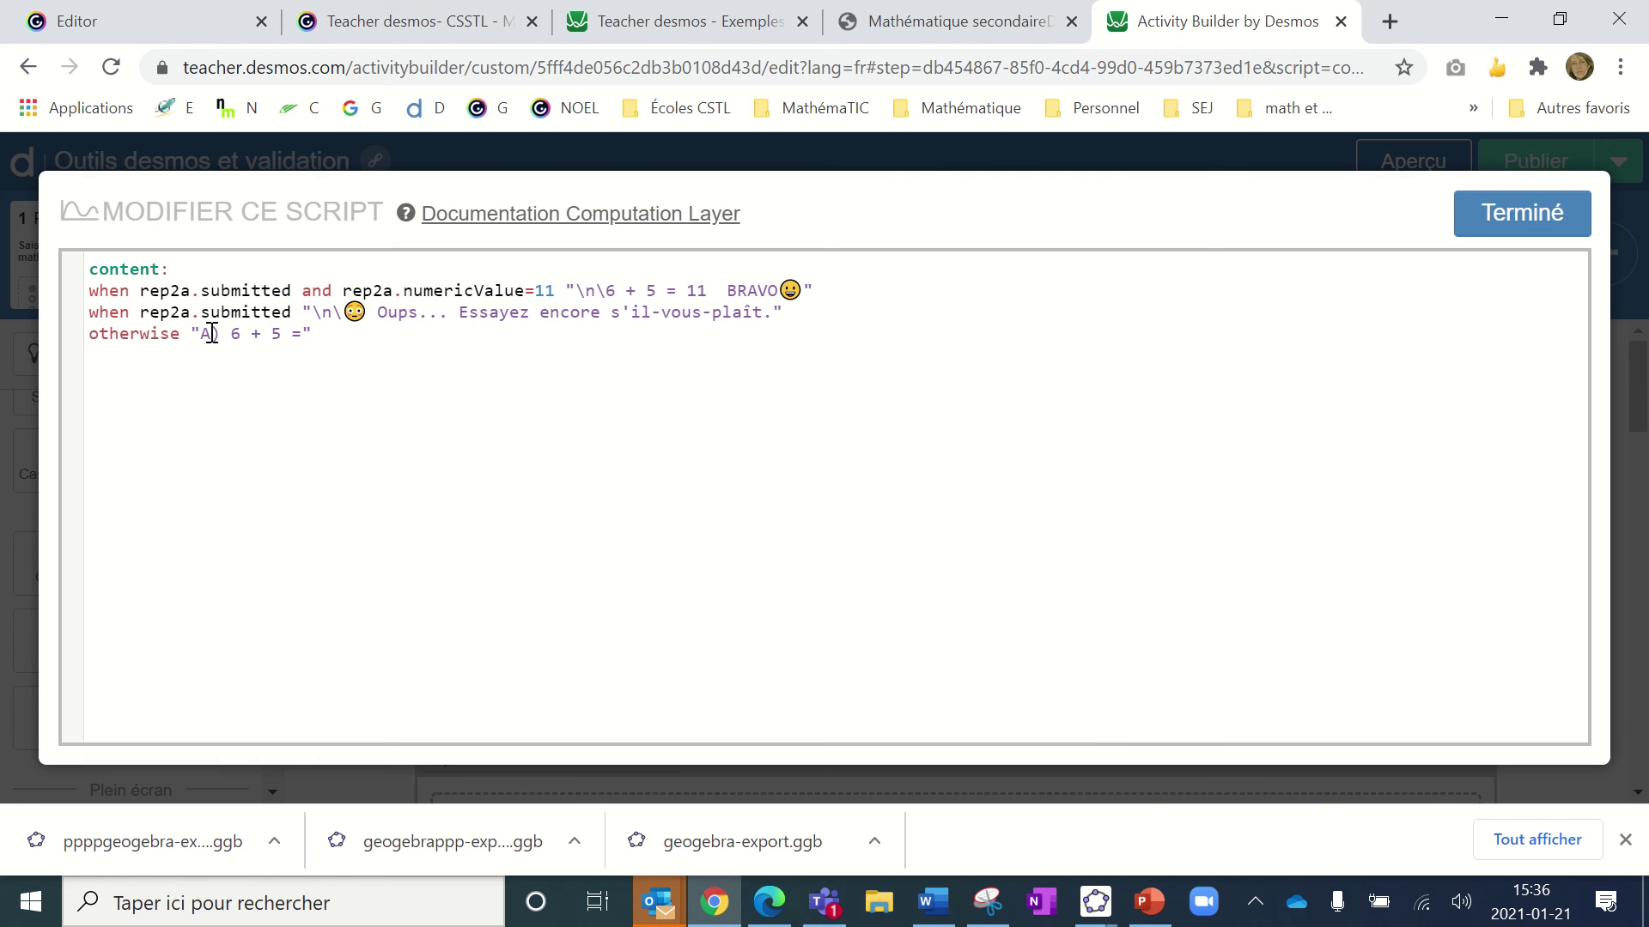
{"action": "left_click", "coordinate": [1522, 214]}
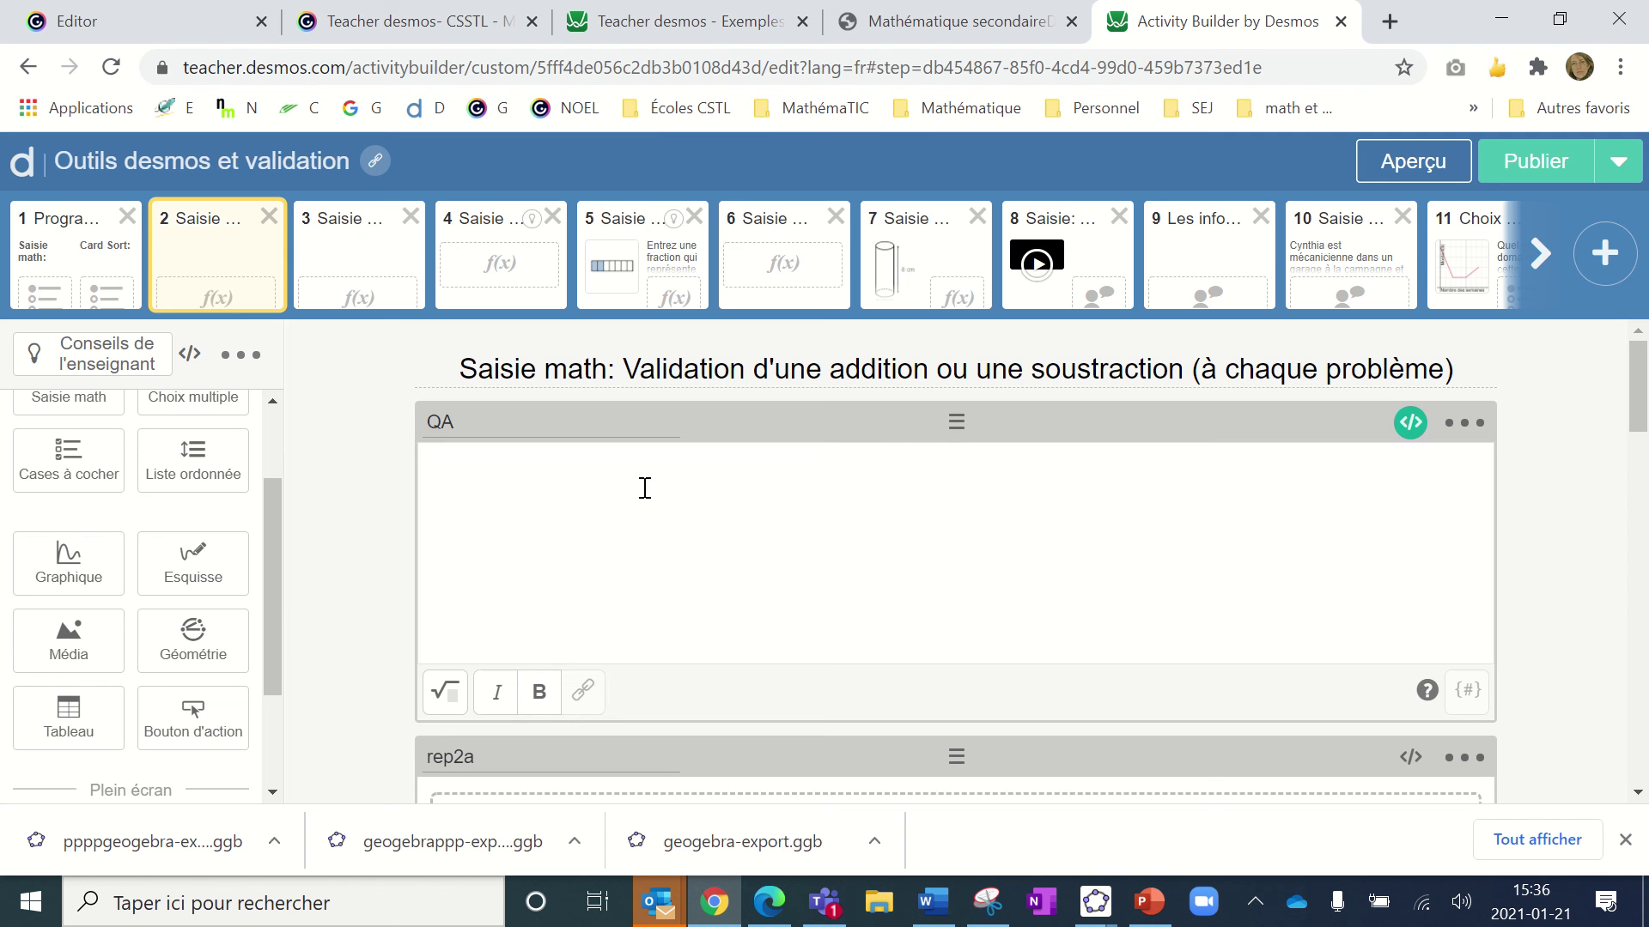
- Enter "A) 6 + 5 =" as the text of the empty QA note on screen 2
{"action": "left_click", "coordinate": [628, 485]}
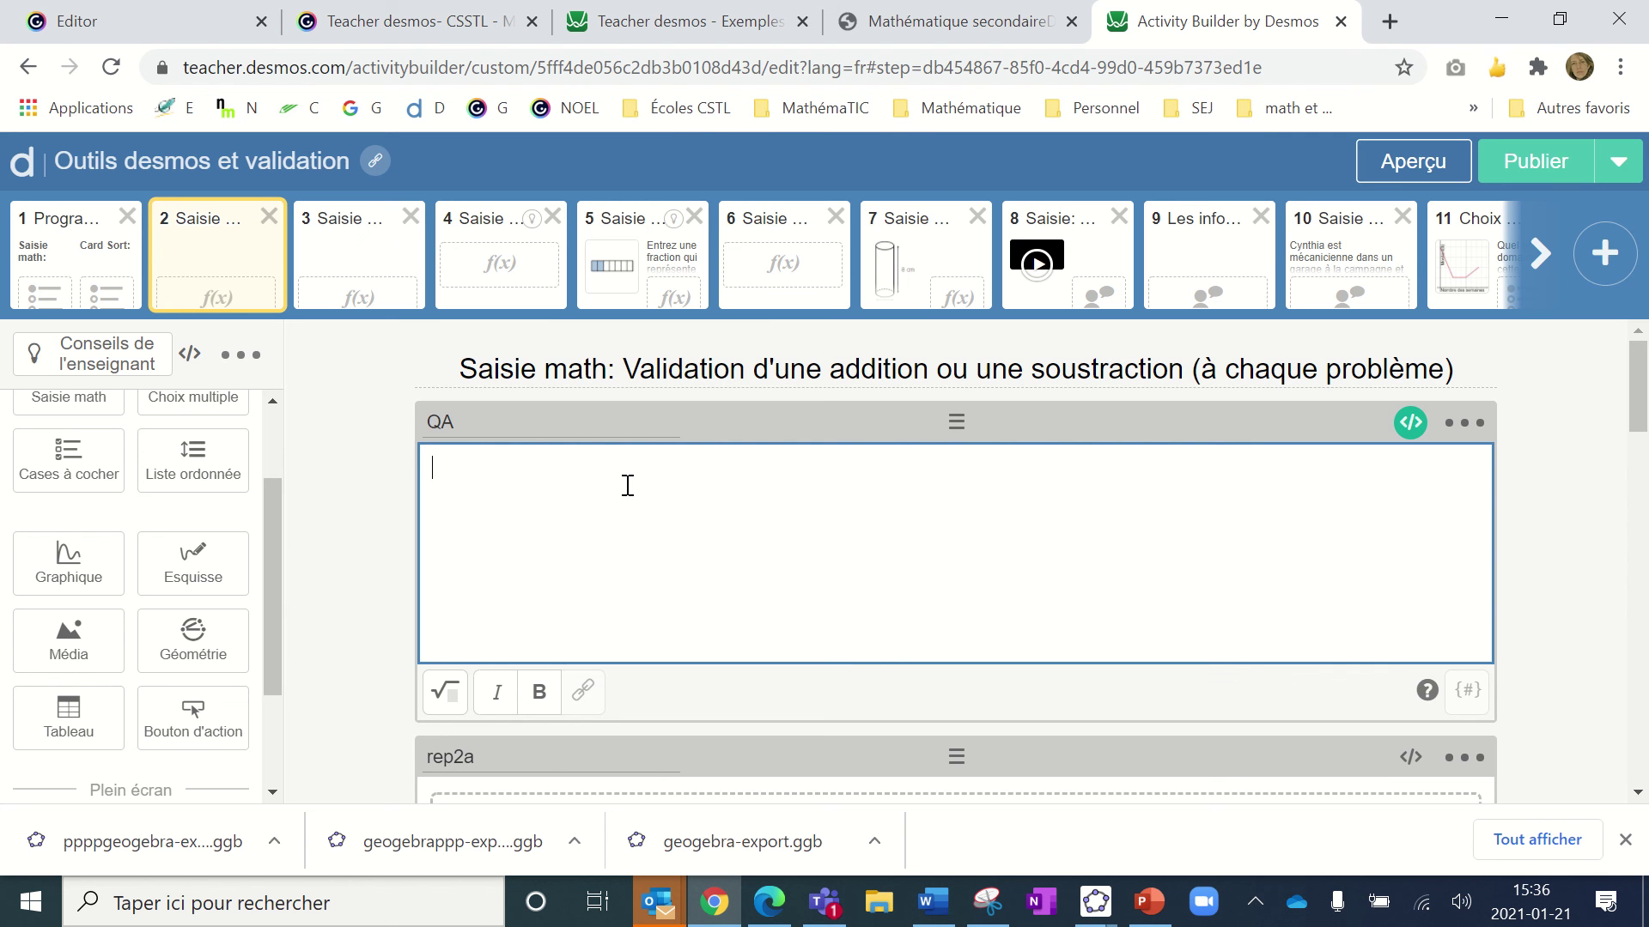
{"action": "type", "text": "A) 6 + 5 ="}
- Preview screen 3 as a student and examine its QA note's script, highlighting the condition rep3a.numericValue=11, without changing it
{"action": "left_click", "coordinate": [340, 281]}
{"action": "left_click", "coordinate": [1374, 162]}
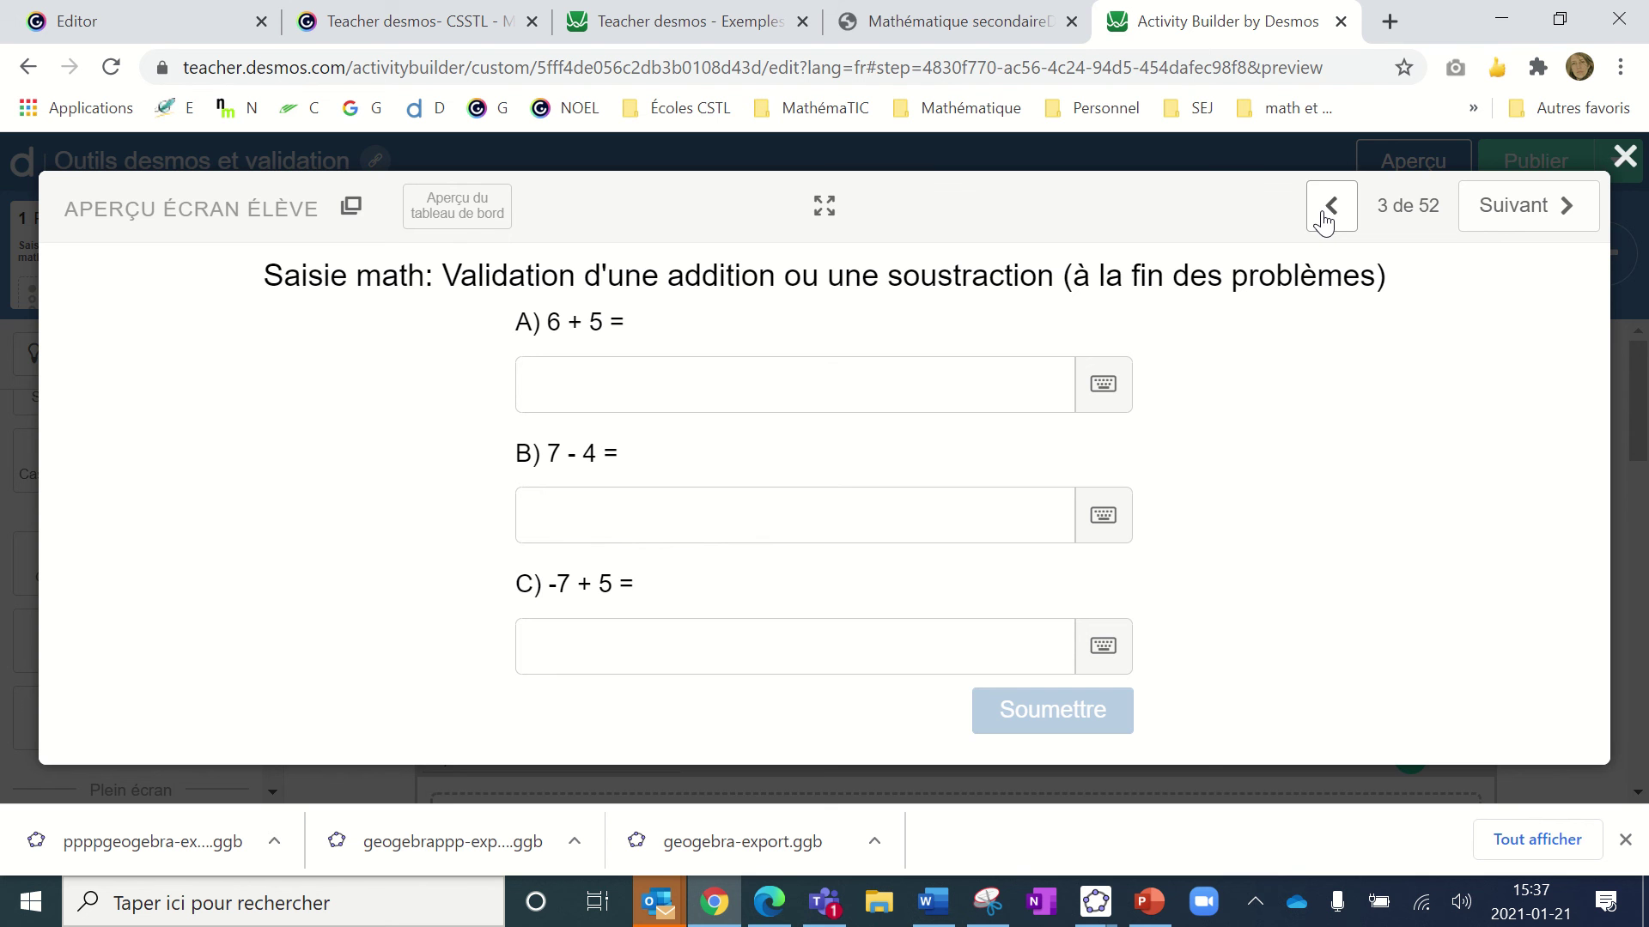
{"action": "left_click", "coordinate": [1624, 155]}
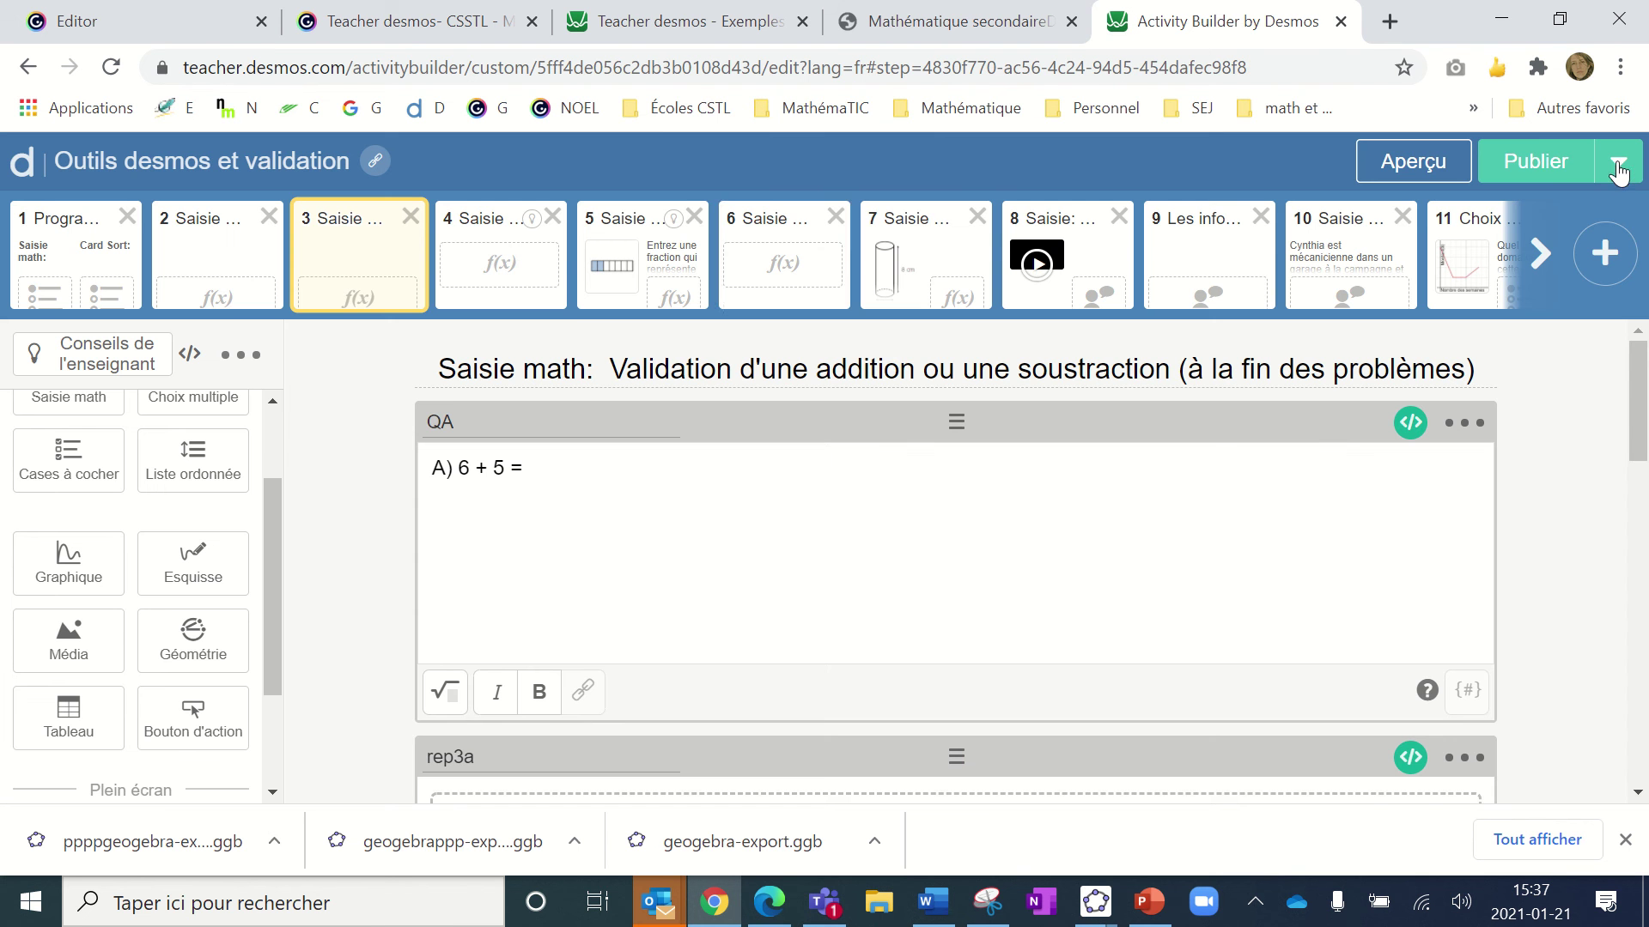
{"action": "left_click", "coordinate": [1408, 424]}
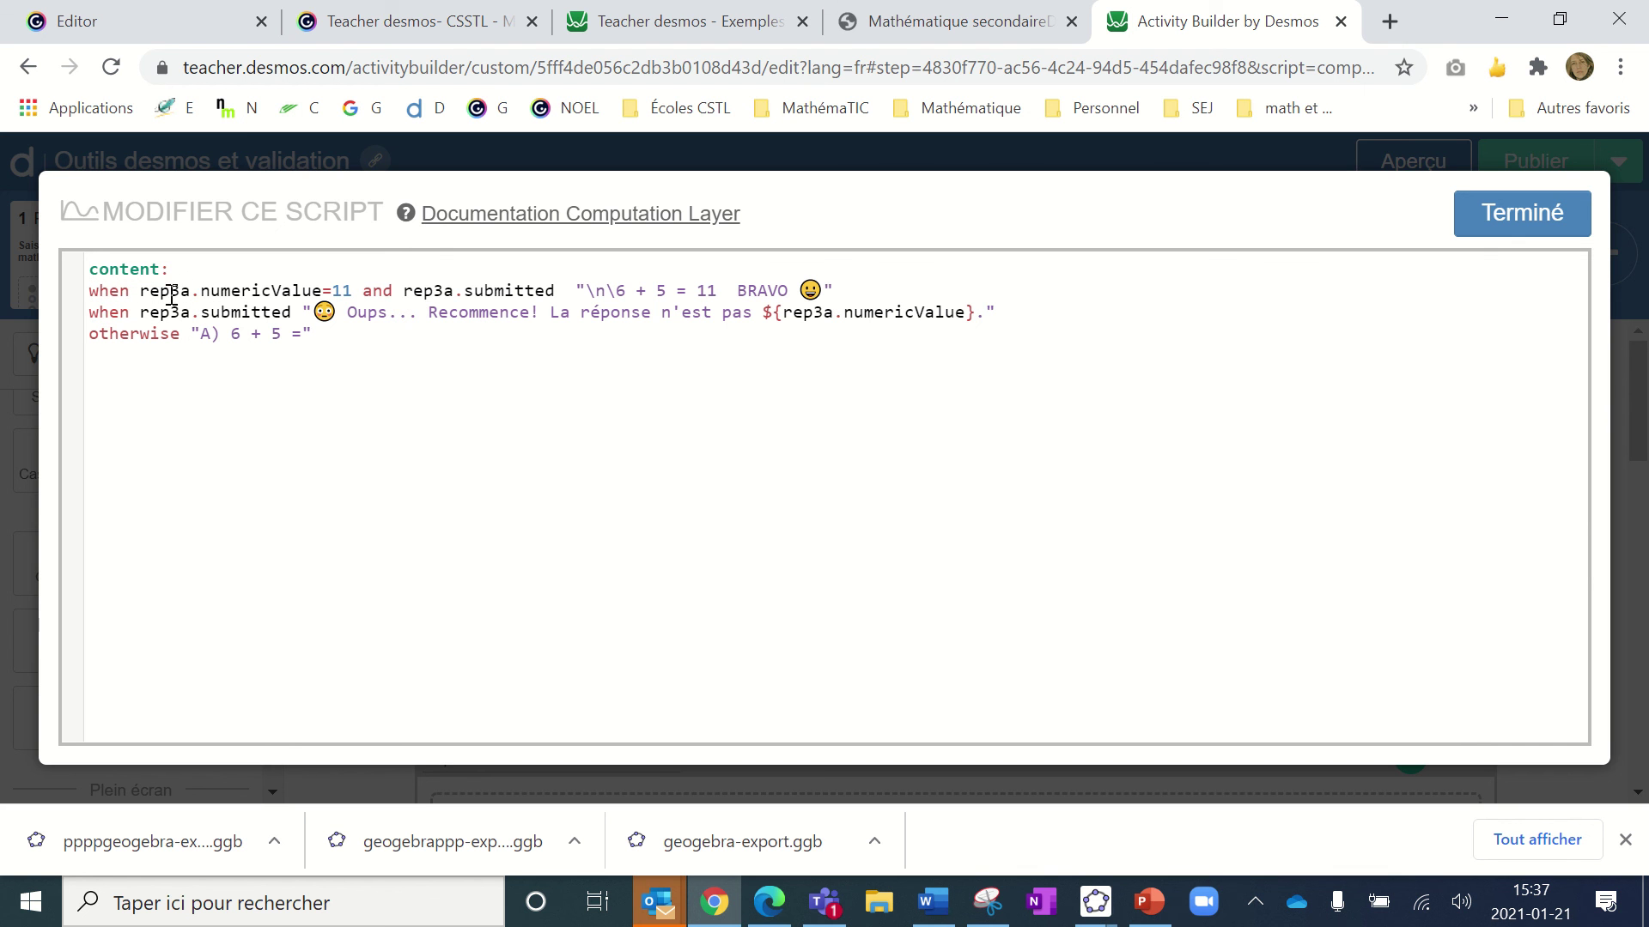
{"action": "left_click_drag", "start_coordinate": [140, 290], "coordinate": [353, 297]}
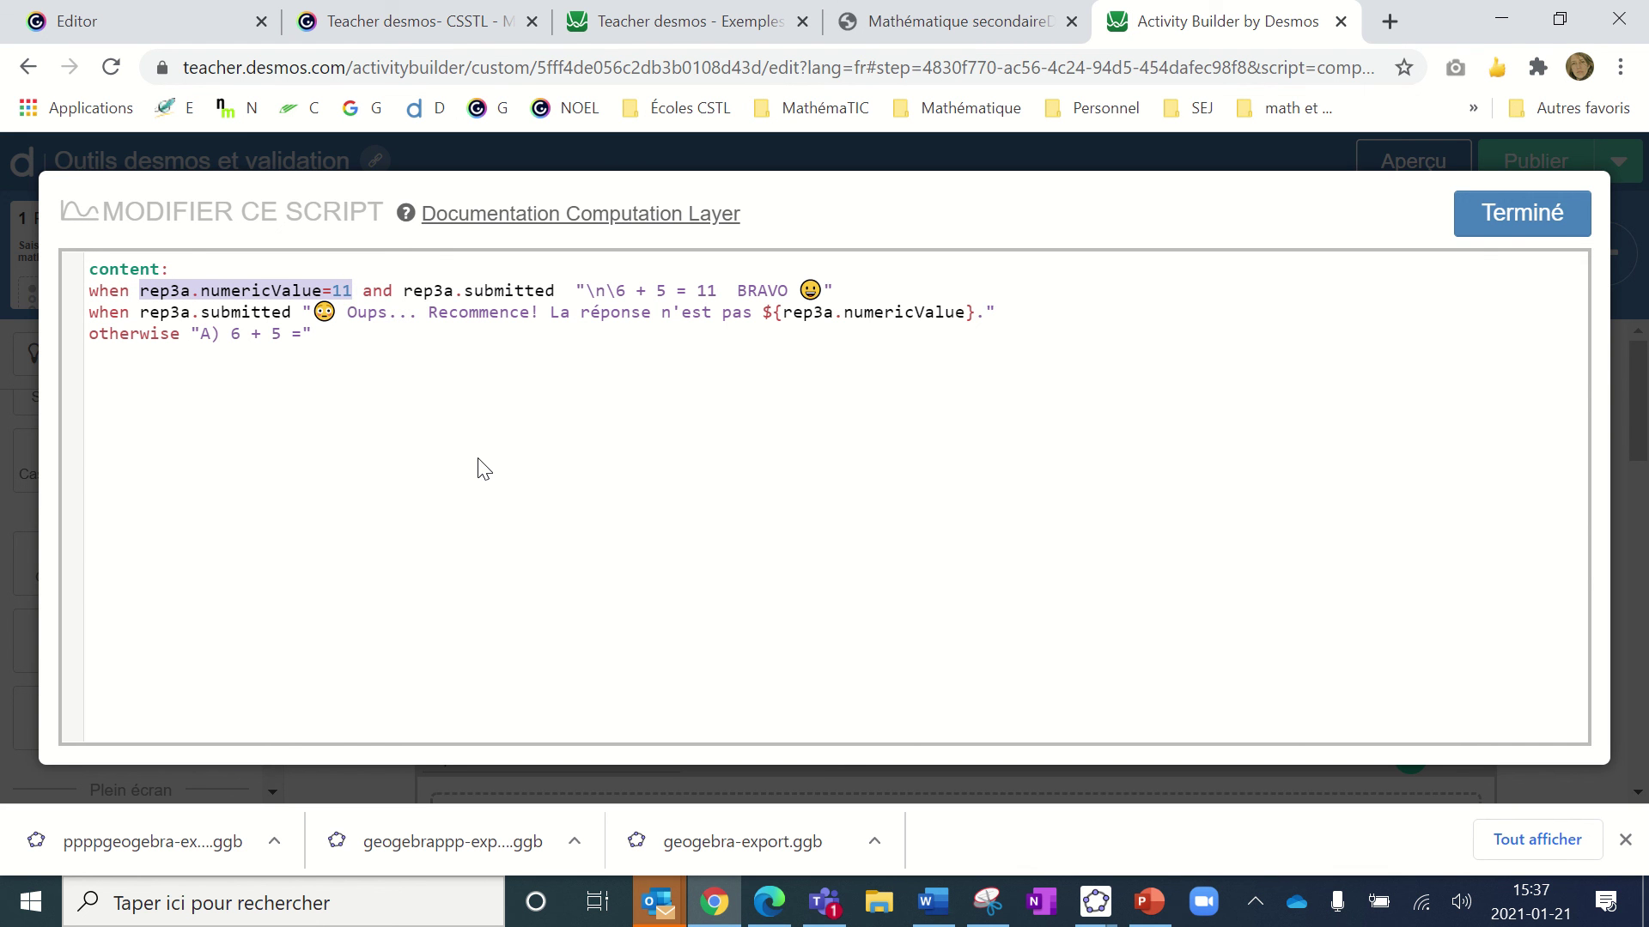
{"action": "left_click", "coordinate": [1524, 219]}
- Compare the QA note scripts of screens 2 and 3, closing each one without changes
{"action": "left_click", "coordinate": [231, 280]}
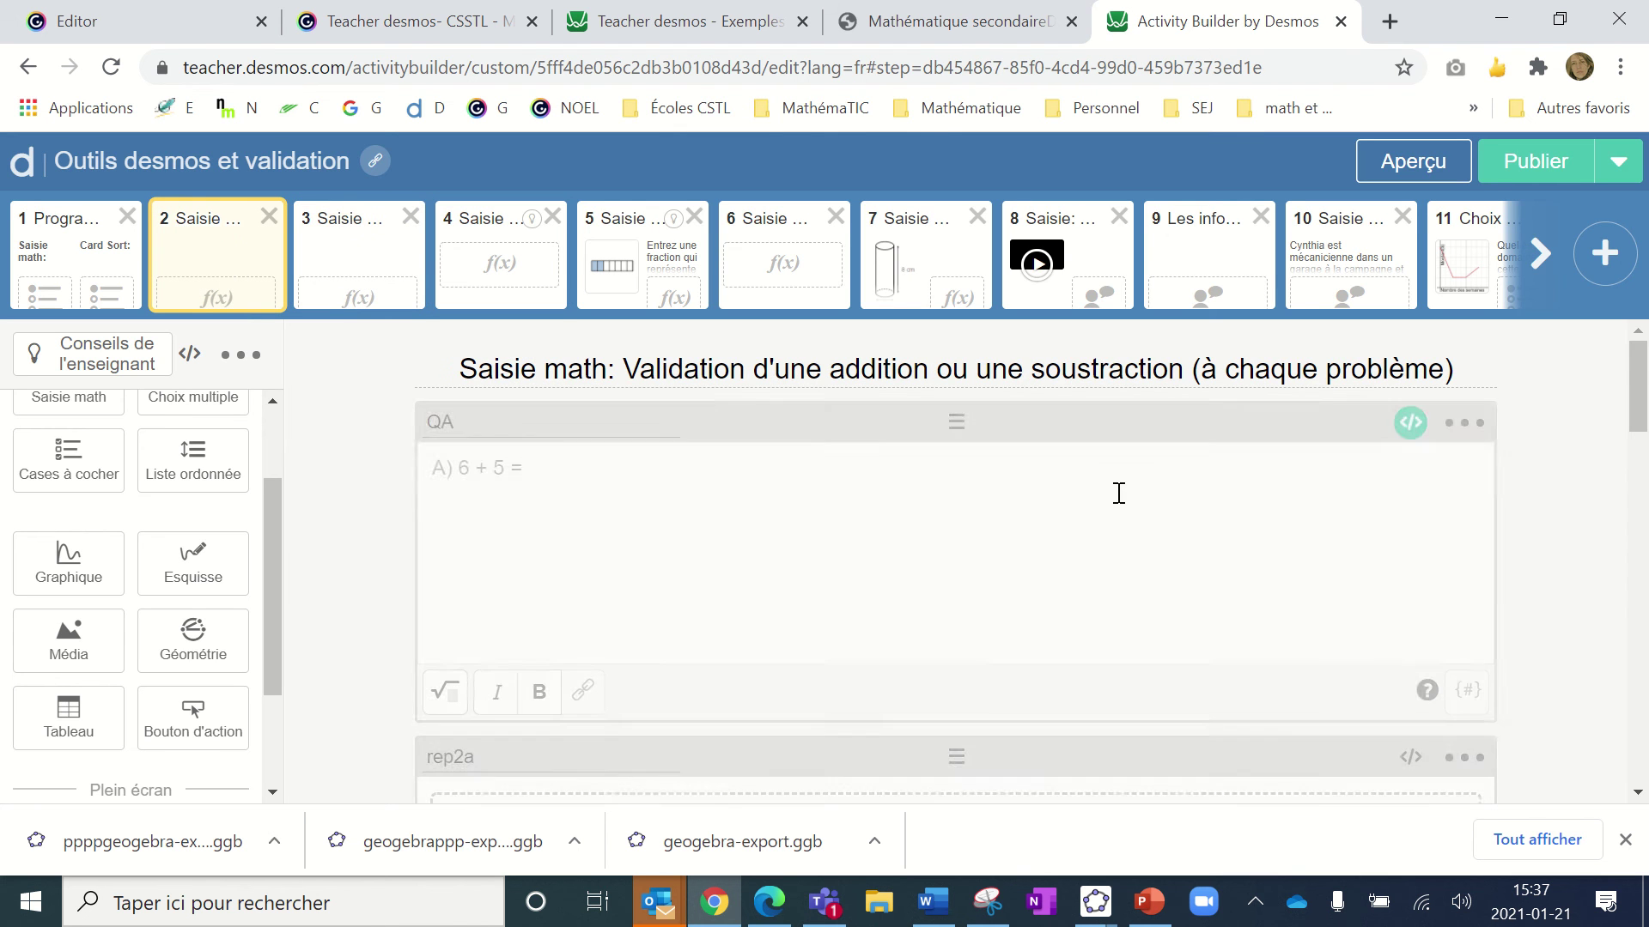
{"action": "left_click", "coordinate": [1410, 422]}
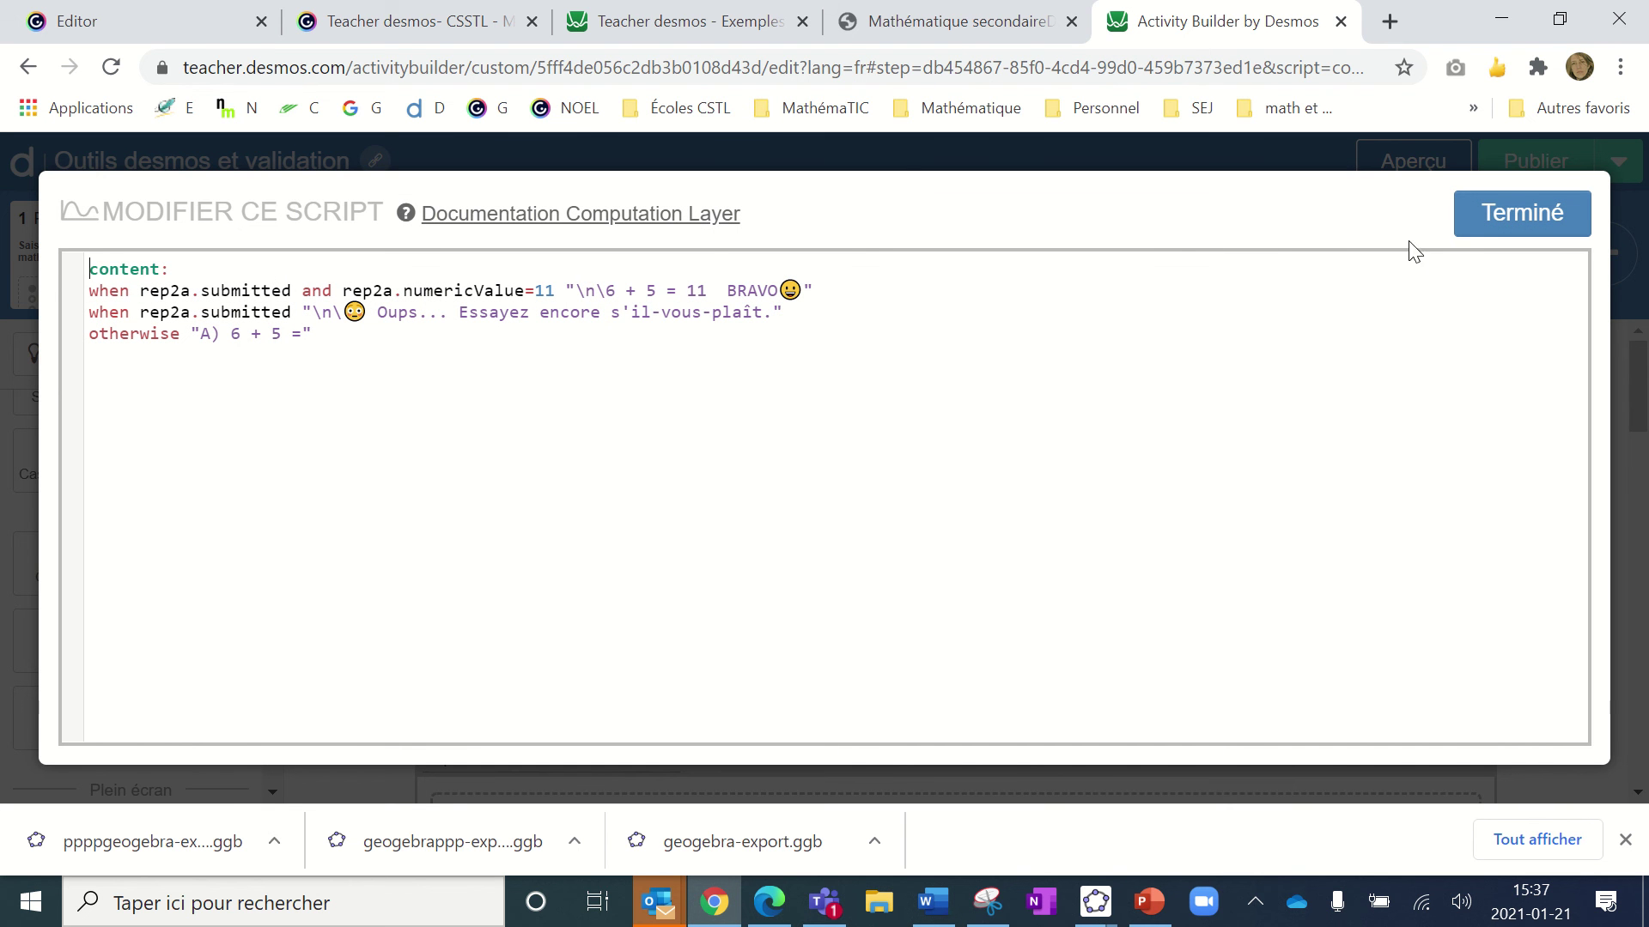
{"action": "left_click", "coordinate": [1487, 214]}
{"action": "left_click", "coordinate": [415, 256]}
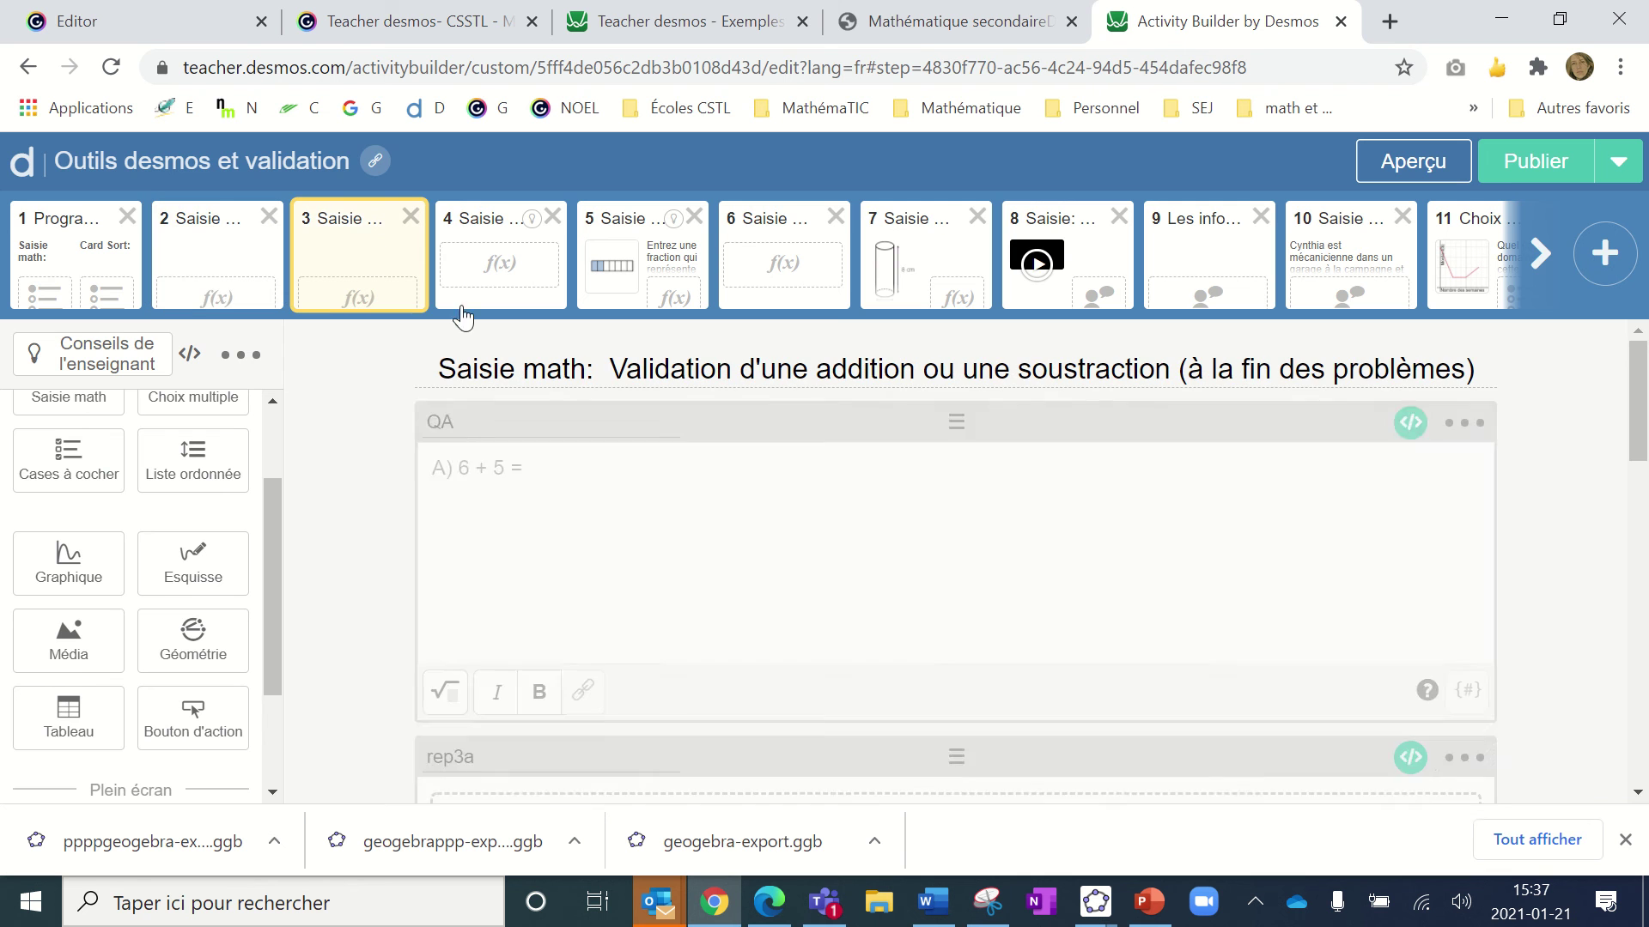
{"action": "left_click", "coordinate": [1410, 422]}
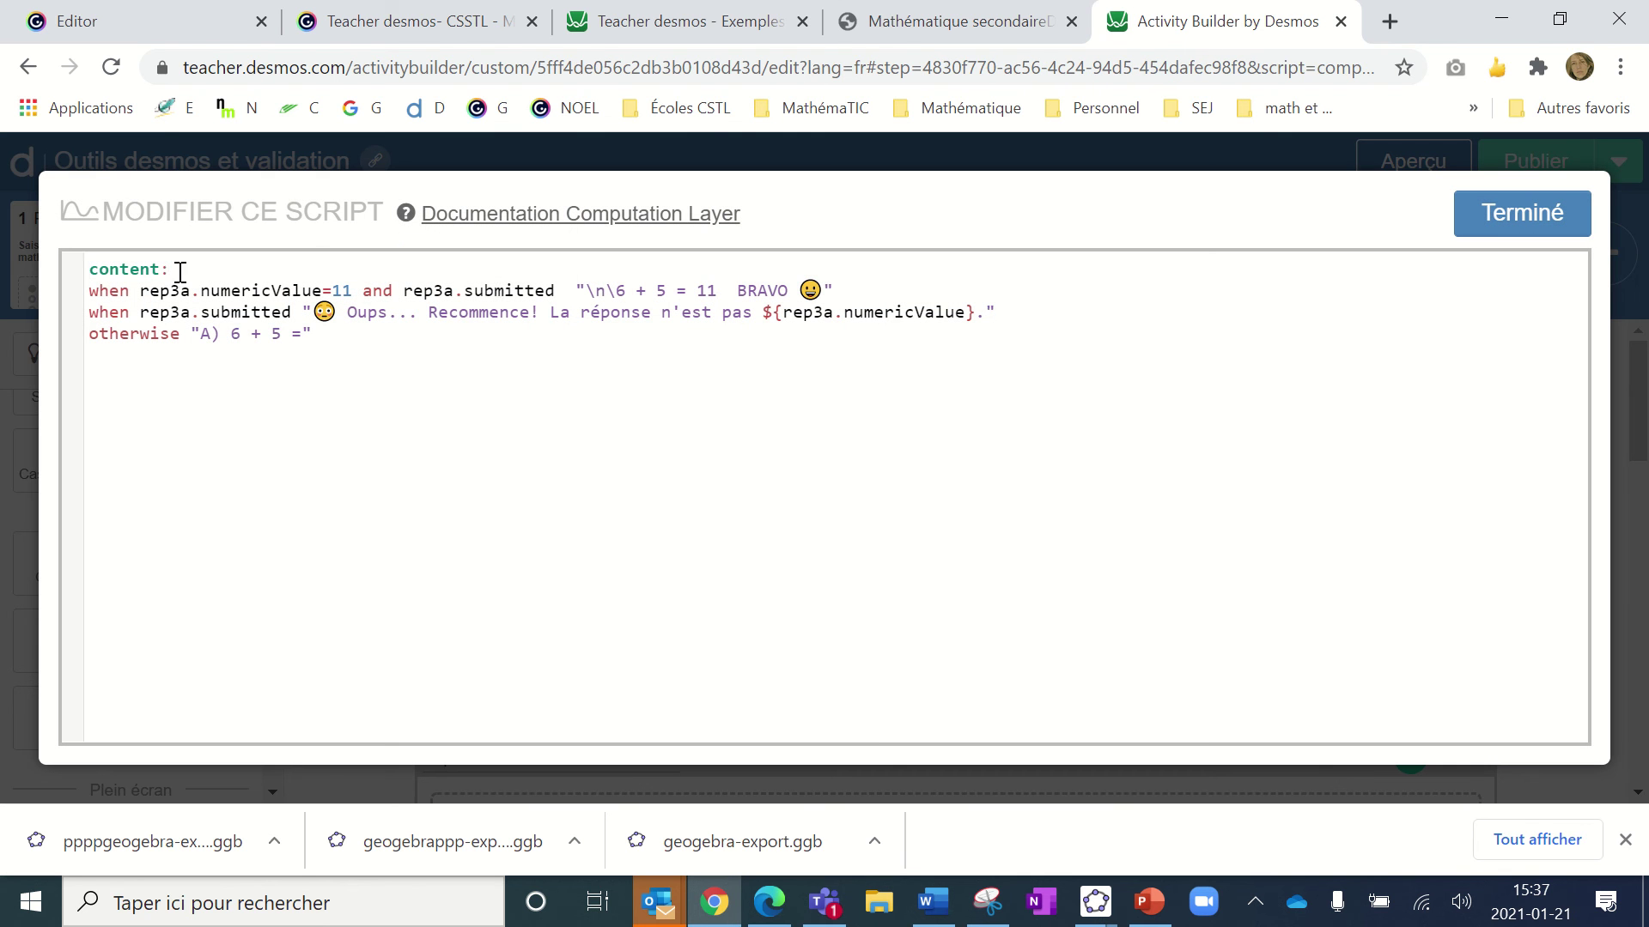
{"action": "left_click", "coordinate": [1501, 222]}
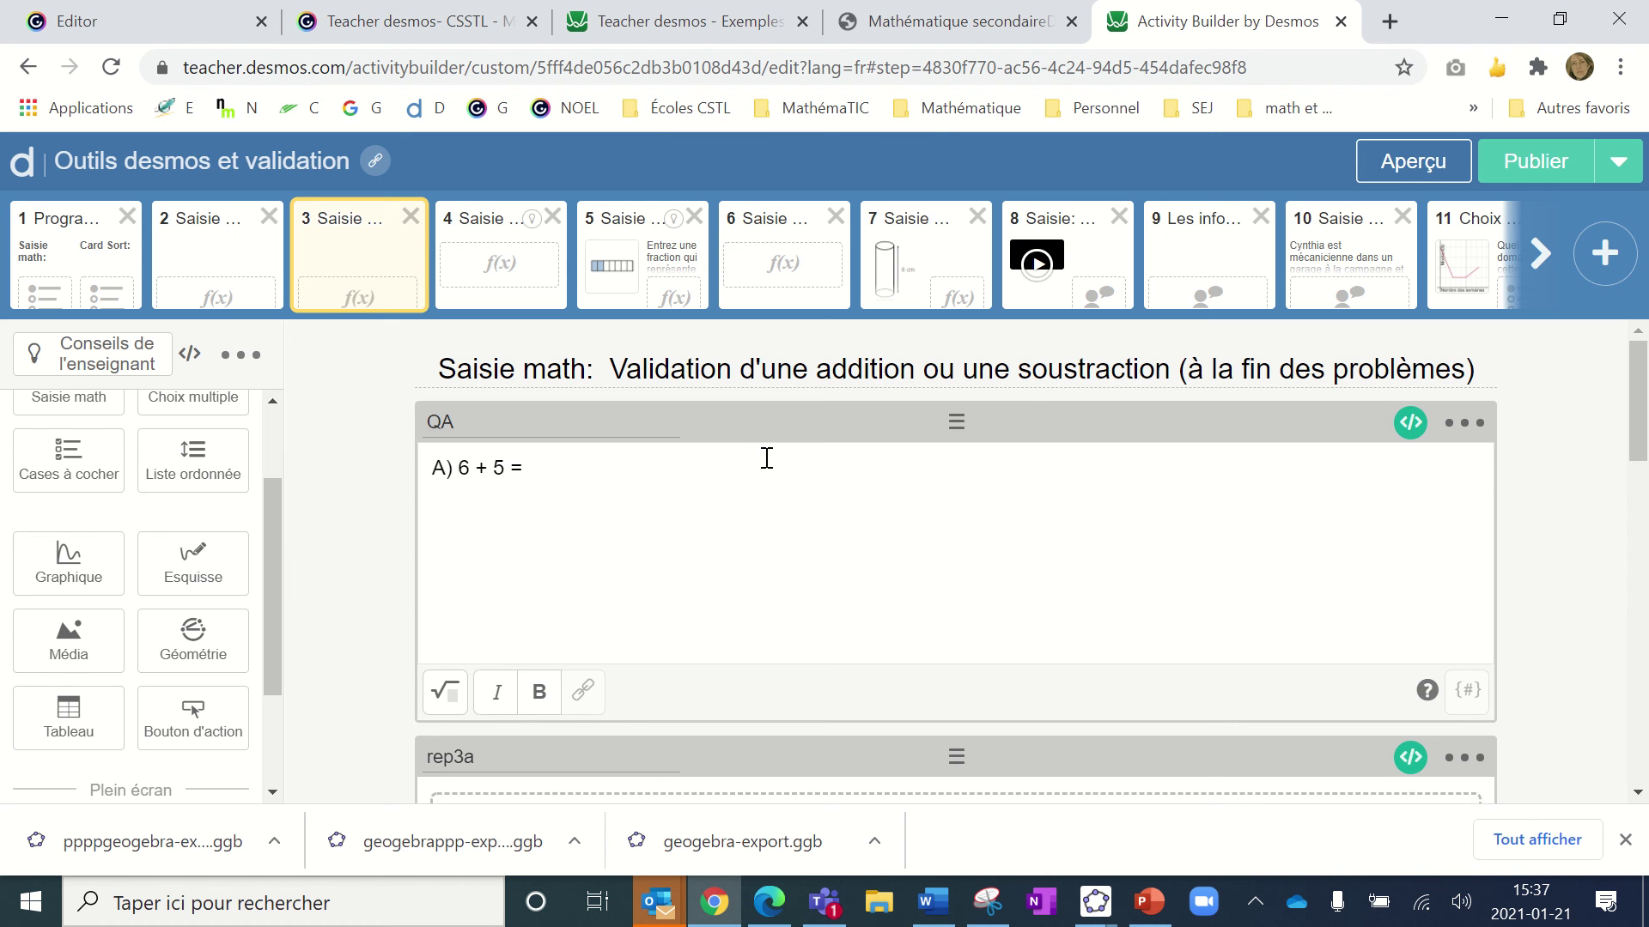